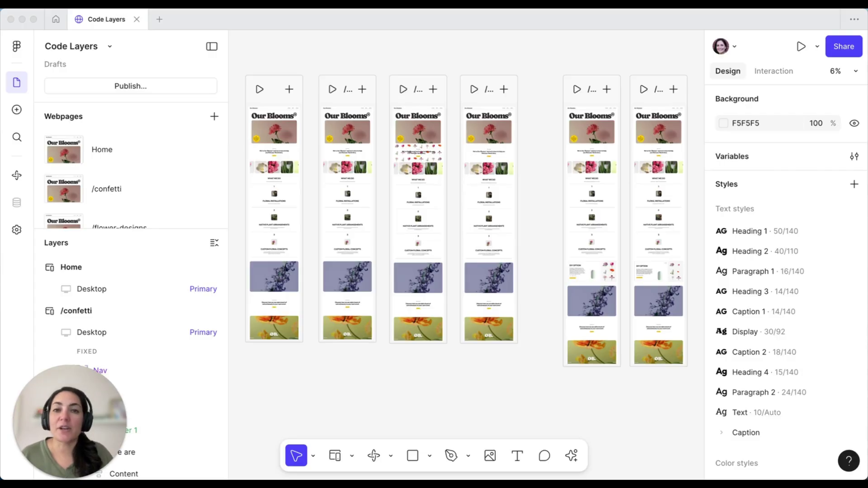
# Step: Create a new site from the Business template 'Sweet Flower Shop'
pyautogui.click(160, 20)
pyautogui.click(175, 329)
pyautogui.scroll(-1, 446, 282)
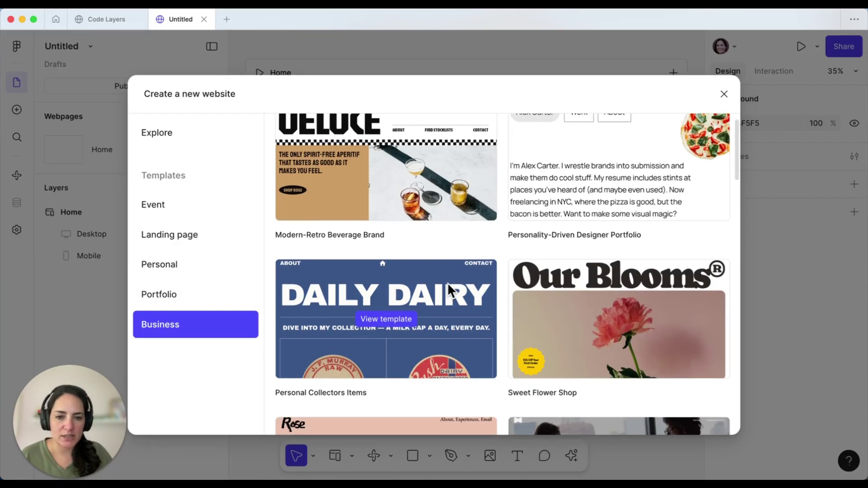
pyautogui.click(562, 395)
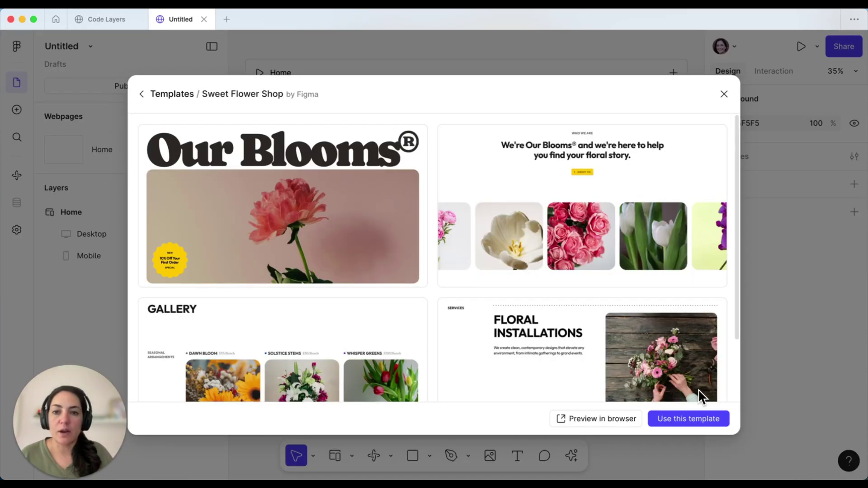
pyautogui.click(702, 416)
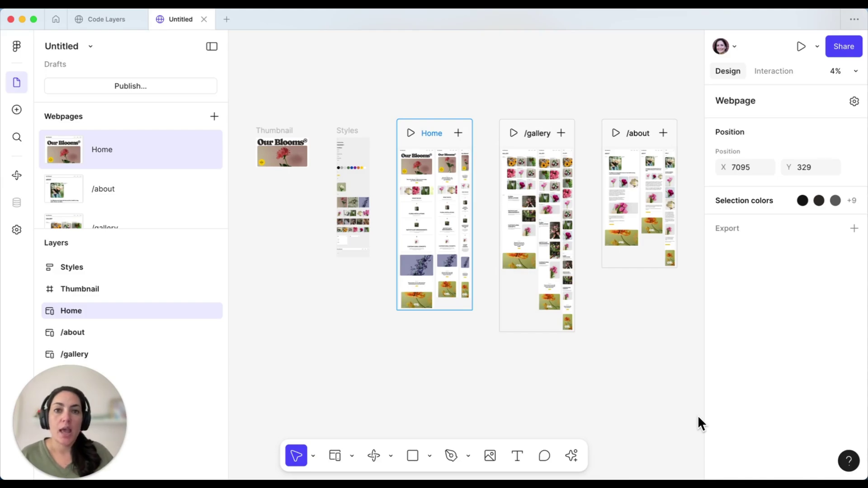
# Step: Add a Reveal interaction to the Home Header with a 200ms delay
pyautogui.scroll(5, 412, 154)
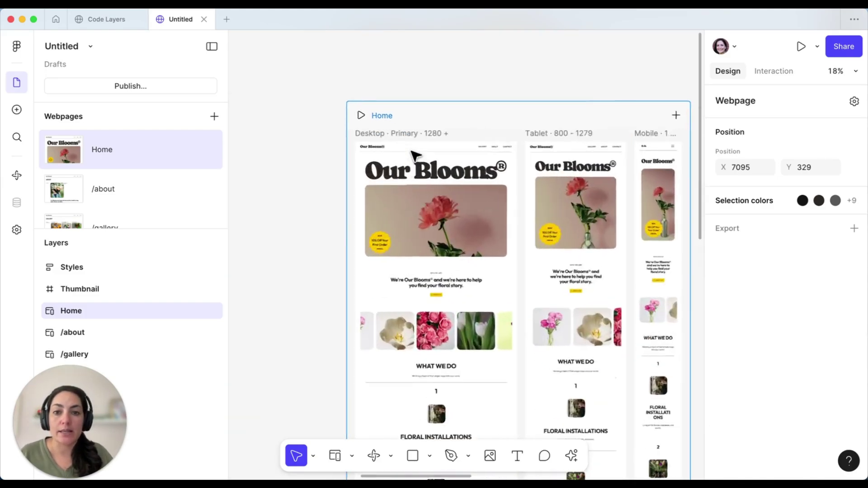
pyautogui.scroll(-2, 413, 154)
pyautogui.hscroll(2, 413, 153)
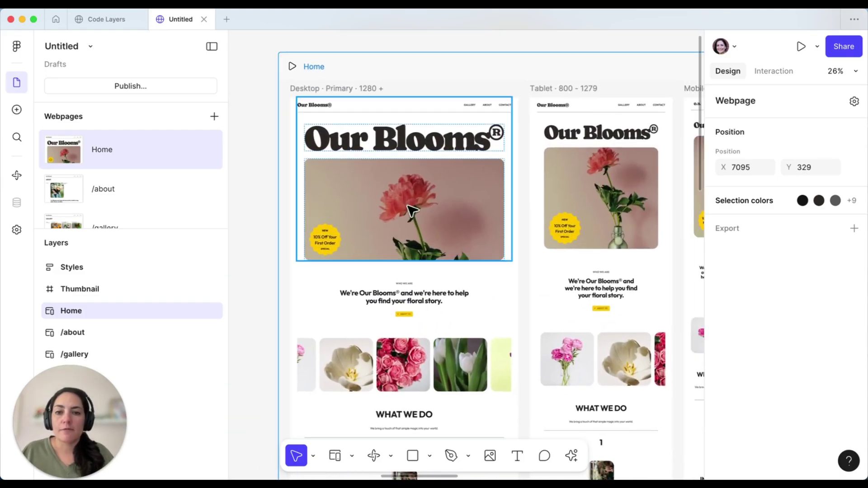
pyautogui.click(473, 204)
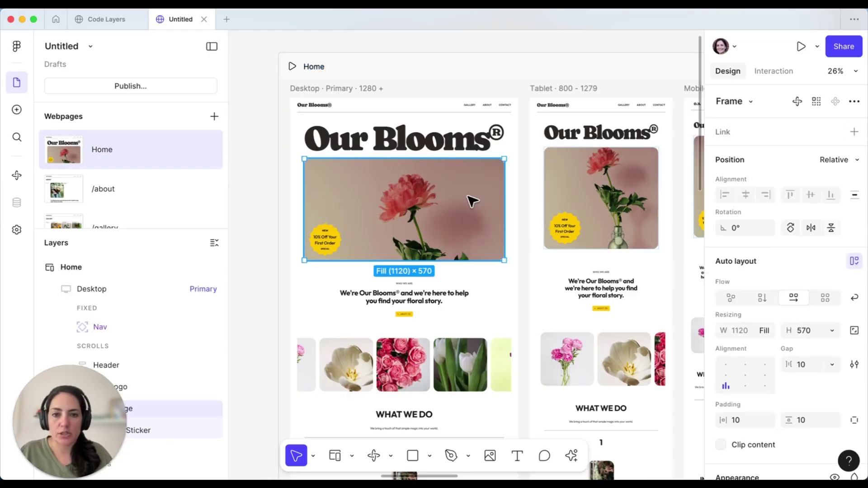
pyautogui.press('Escape')
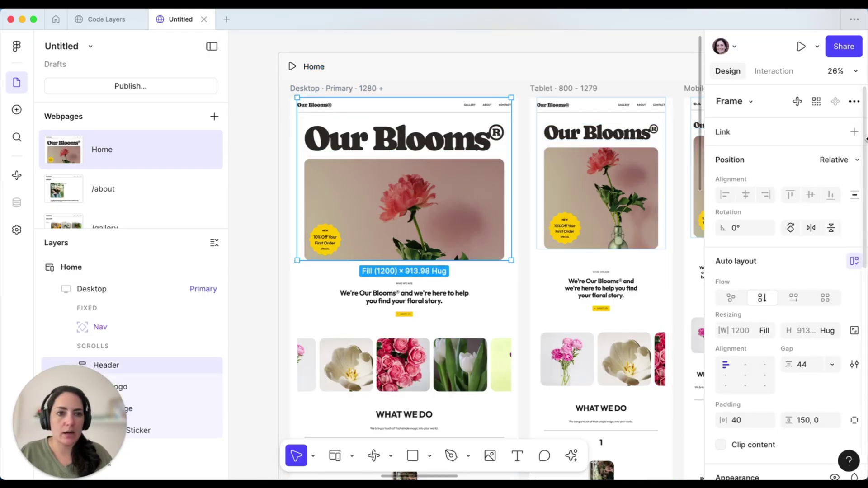
pyautogui.click(774, 72)
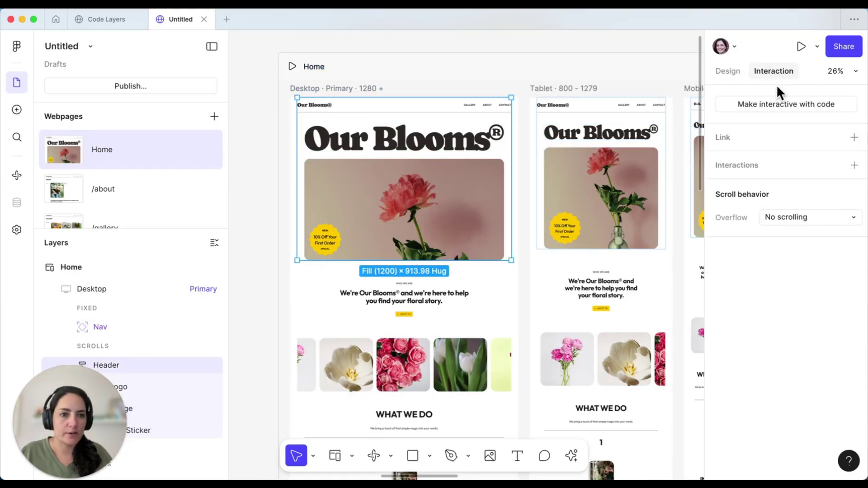
pyautogui.click(854, 165)
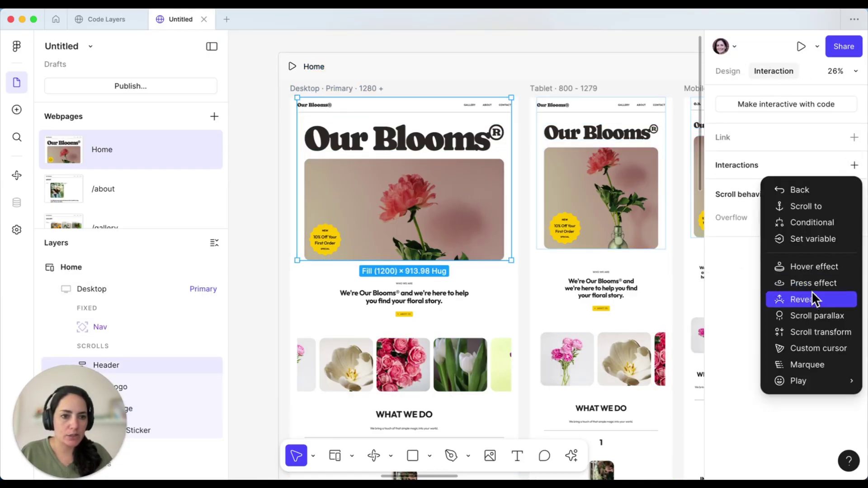
pyautogui.click(810, 298)
pyautogui.click(689, 278)
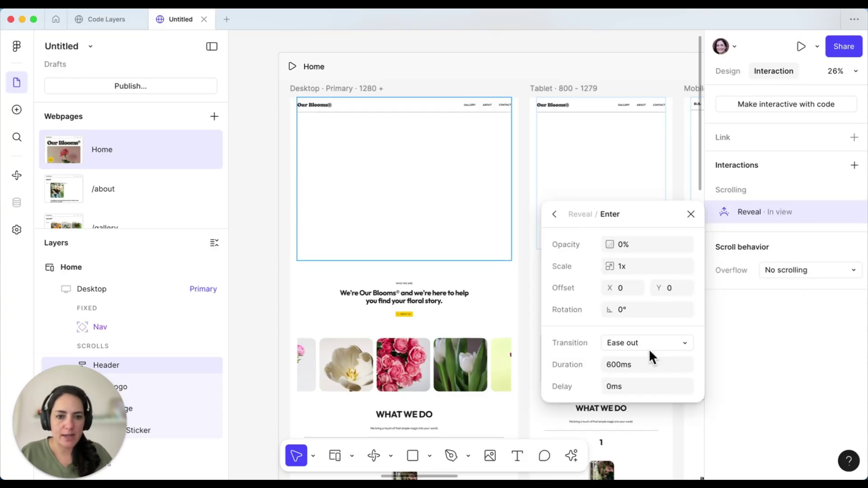
pyautogui.click(617, 384)
pyautogui.write('200')
pyautogui.press('Return')
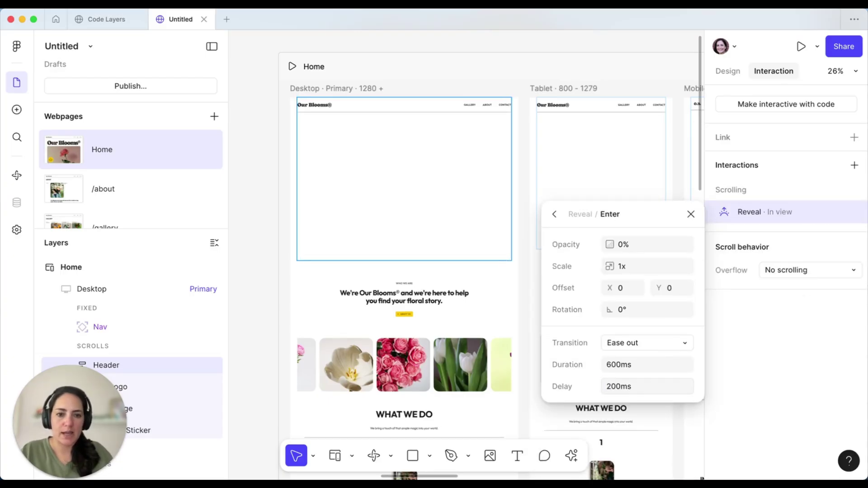
pyautogui.click(690, 214)
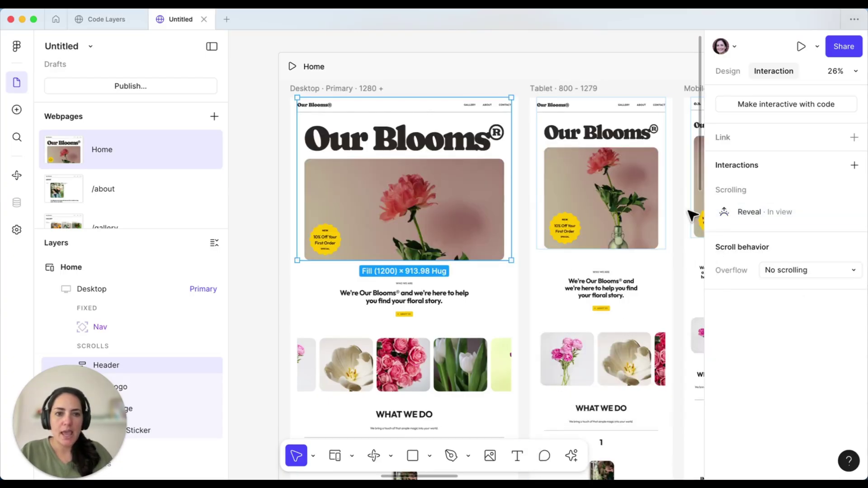
# Step: Give the yellow 10% Off sticker a hover effect that scales it to 1.7x
pyautogui.click(329, 241)
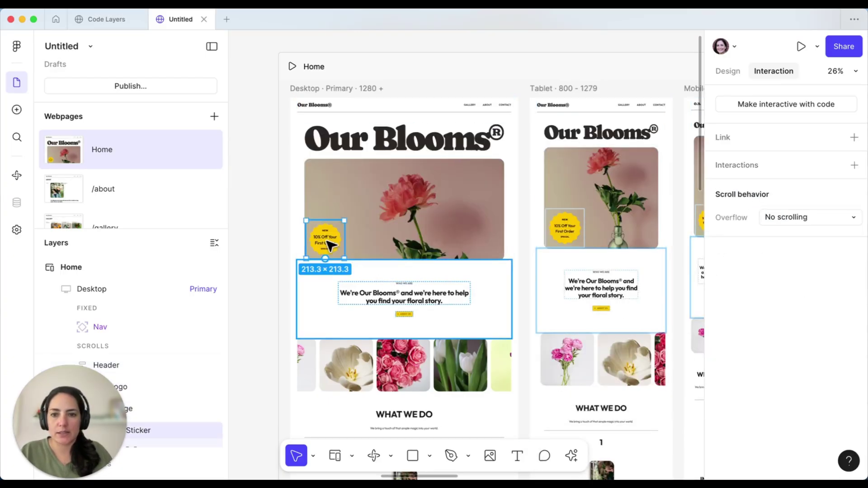
pyautogui.click(855, 165)
pyautogui.click(817, 266)
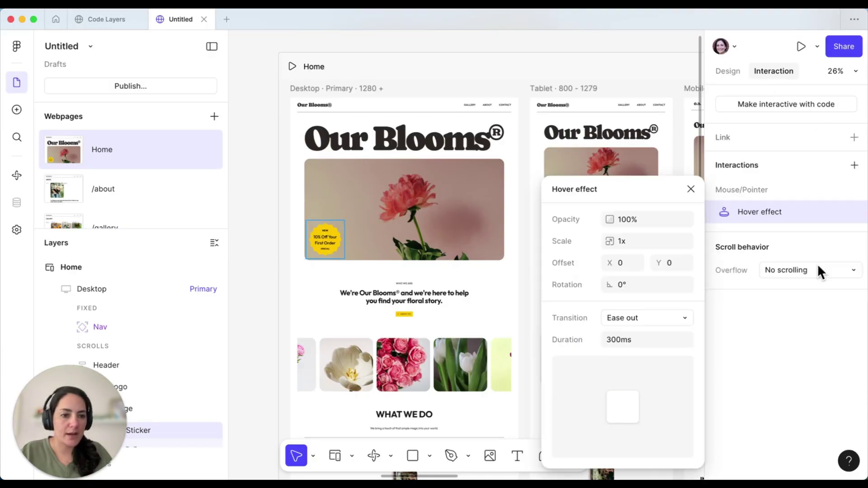
pyautogui.click(631, 241)
pyautogui.write('1.7')
pyautogui.press('Return')
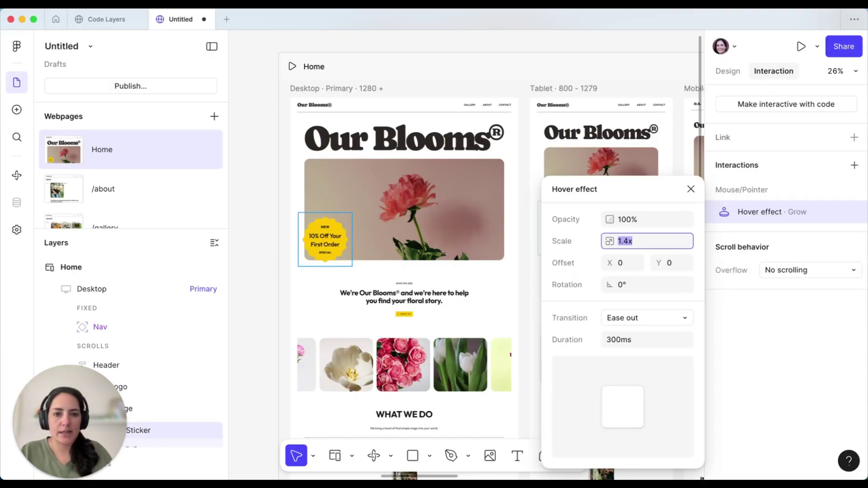
pyautogui.click(248, 122)
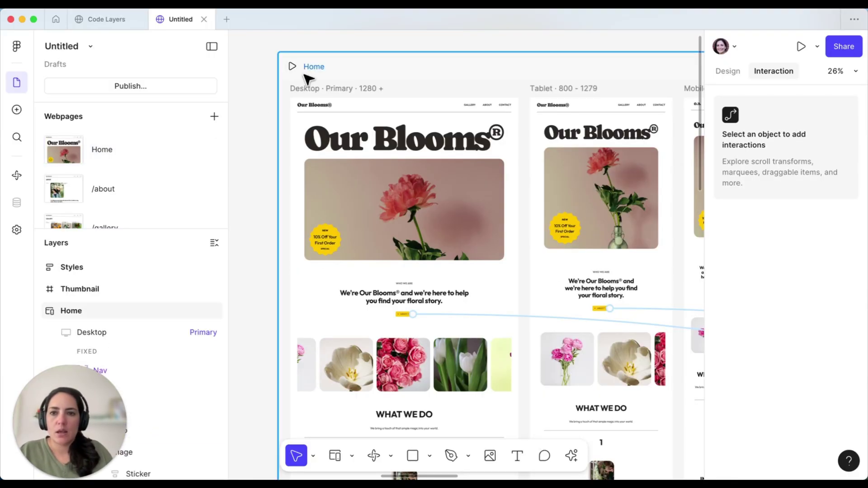
pyautogui.click(306, 89)
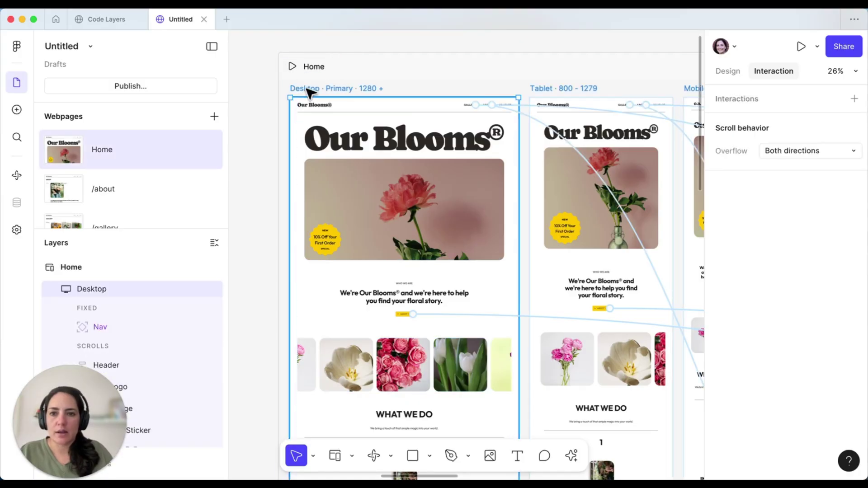
pyautogui.press('super+p')
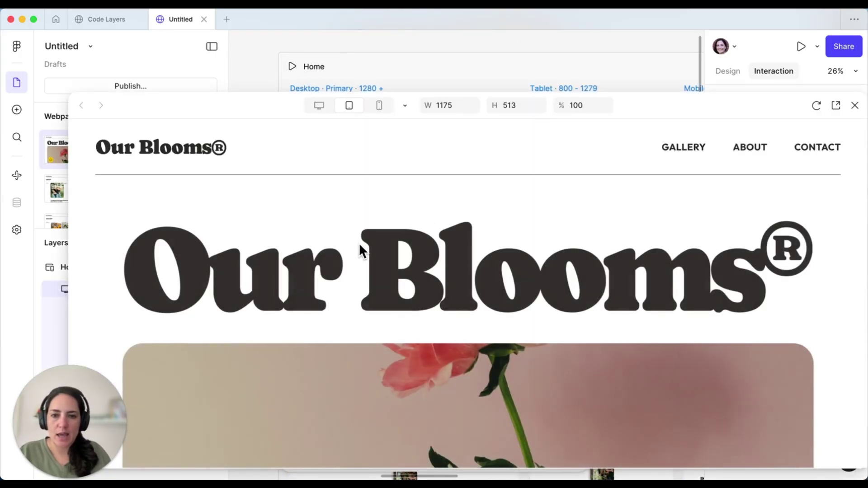
pyautogui.scroll(-4, 375, 294)
pyautogui.scroll(-2, 374, 307)
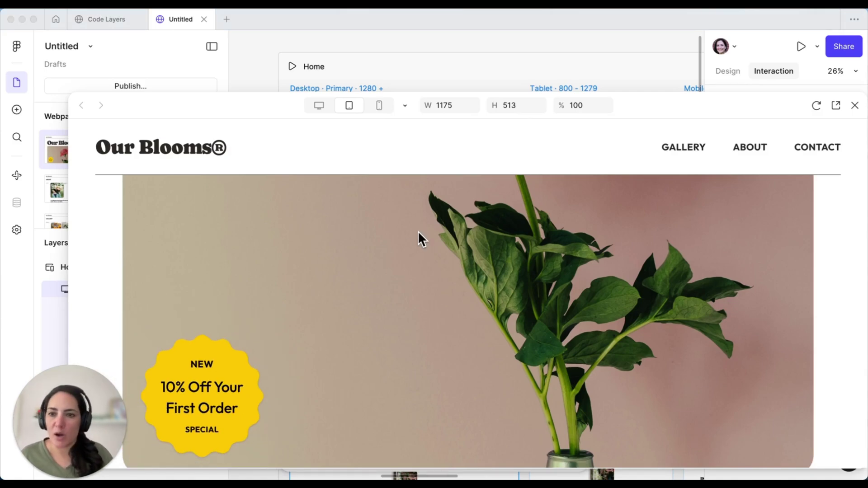
pyautogui.click(855, 106)
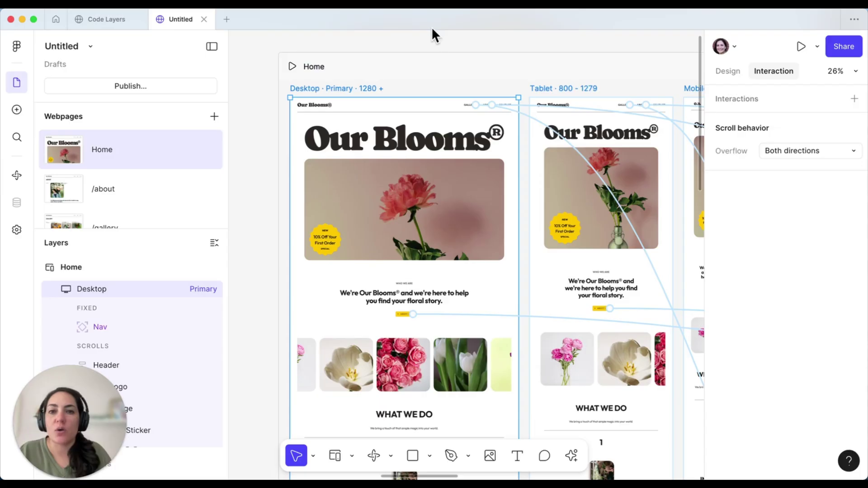
pyautogui.click(433, 39)
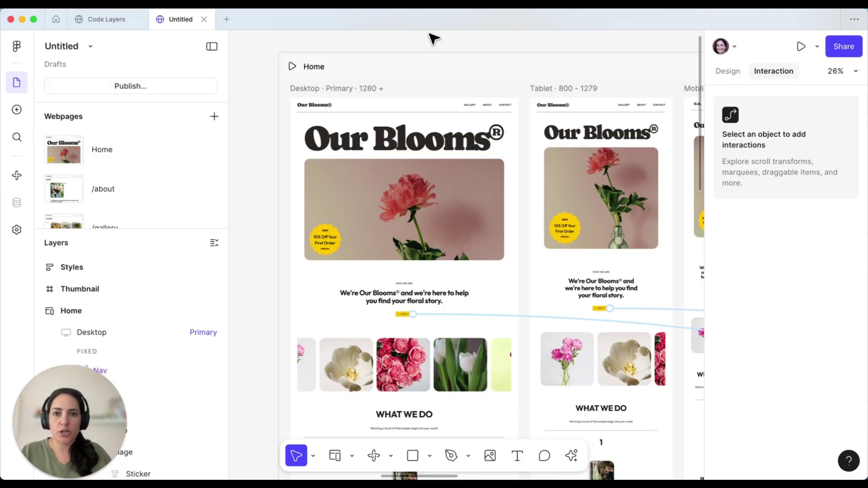
pyautogui.scroll(5, 433, 38)
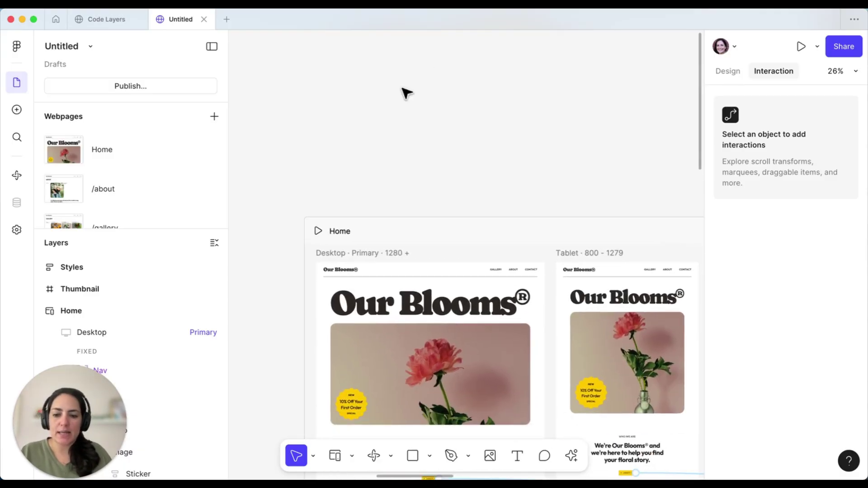
# Step: Draw a code layer above Home and type the prompt 'Create floral confetti that spans the width of the layer using flower emojis'
pyautogui.press('e')
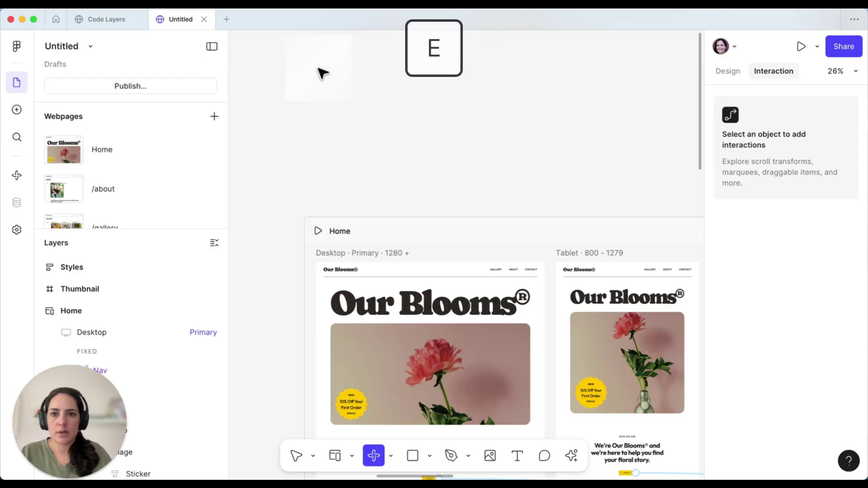
pyautogui.moveTo(319, 68); pyautogui.dragTo(545, 176)
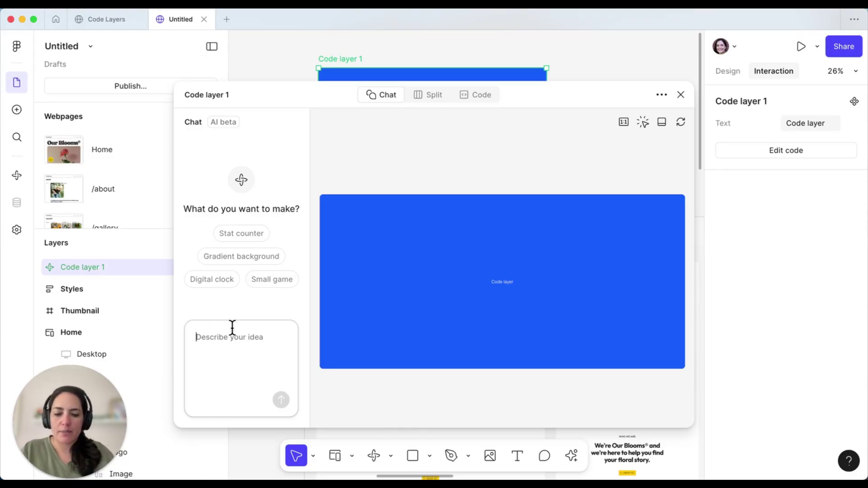
pyautogui.write('Create')
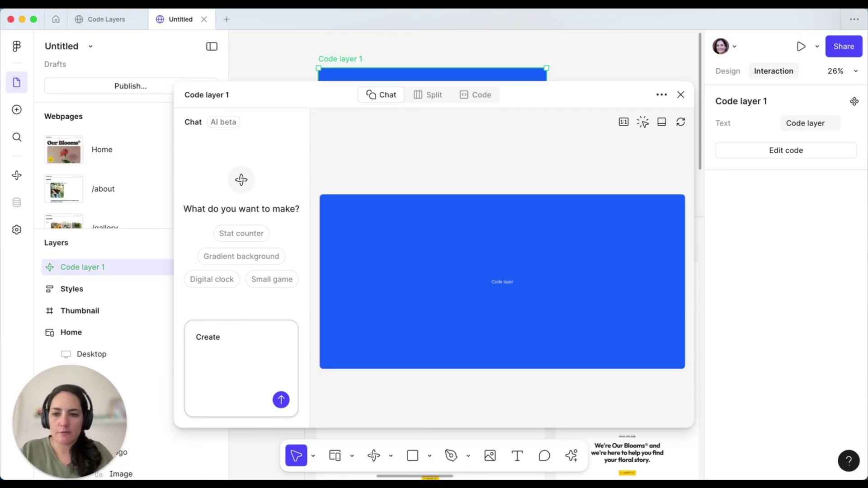
pyautogui.write(' floral confetti')
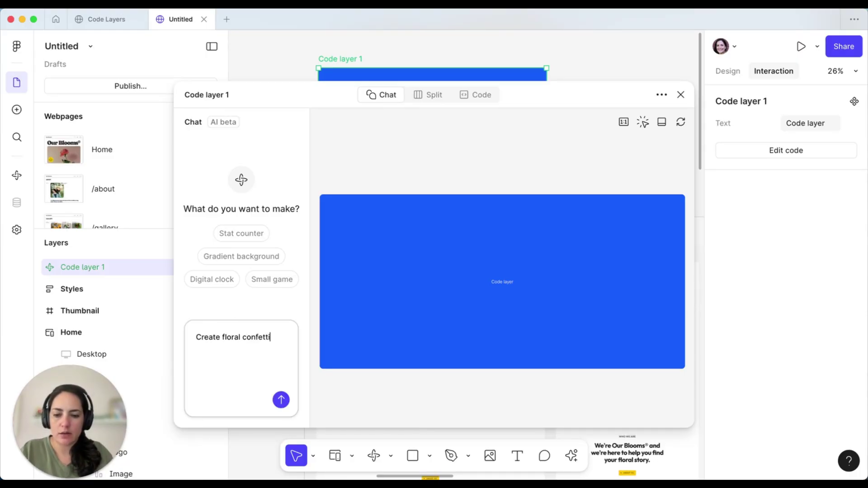
pyautogui.write(' that spans the width of')
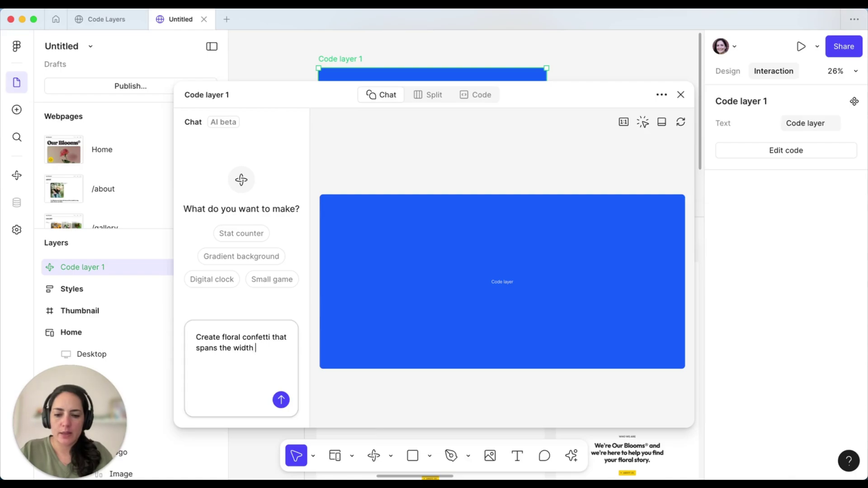
pyautogui.press('BackSpace')
pyautogui.press('BackSpace')
pyautogui.write('f the la')
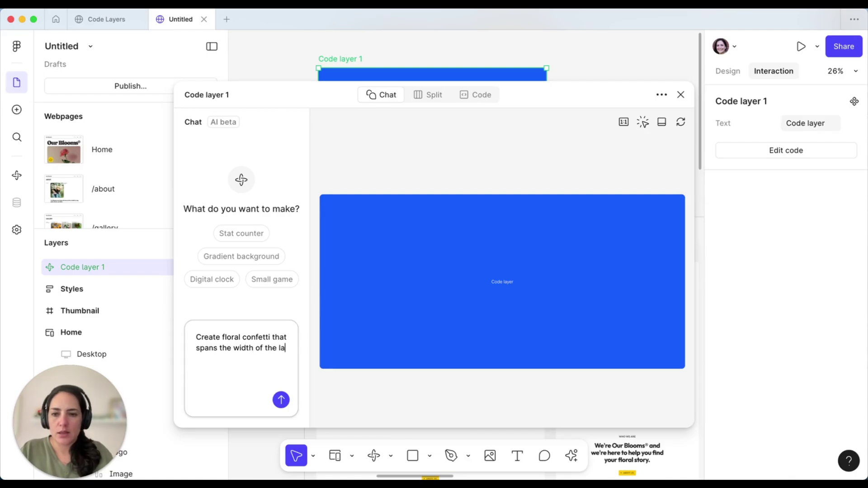
pyautogui.write('yer using f')
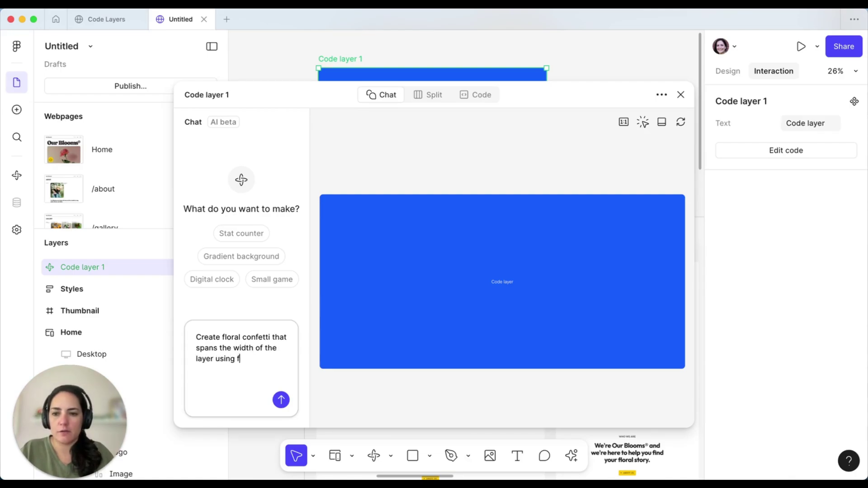
pyautogui.write('lower emojis')
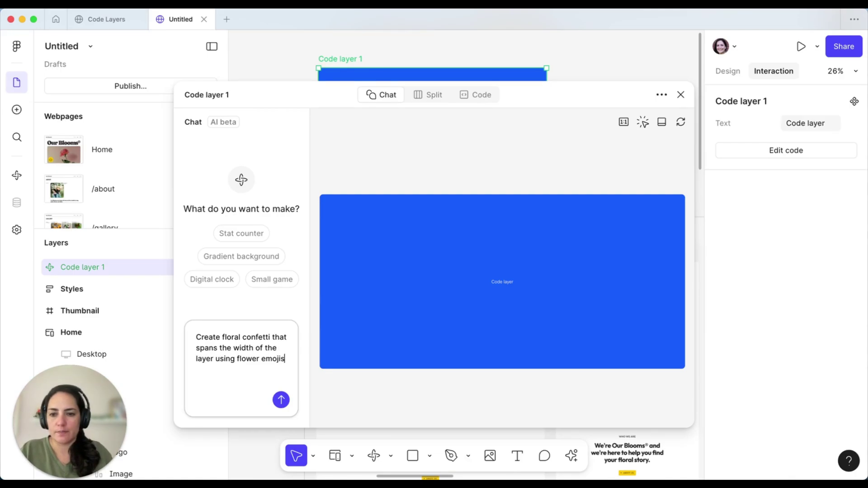
# Step: Send the floral confetti prompt and view the generated code in Split view
pyautogui.click(280, 401)
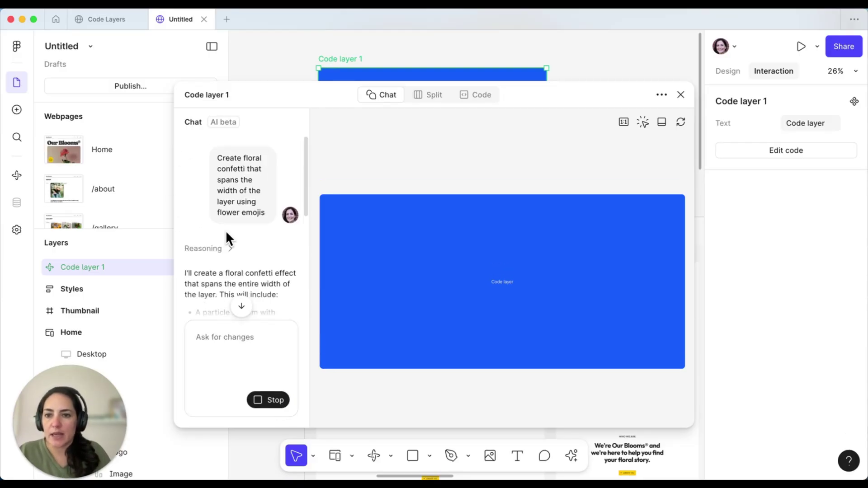
pyautogui.click(430, 95)
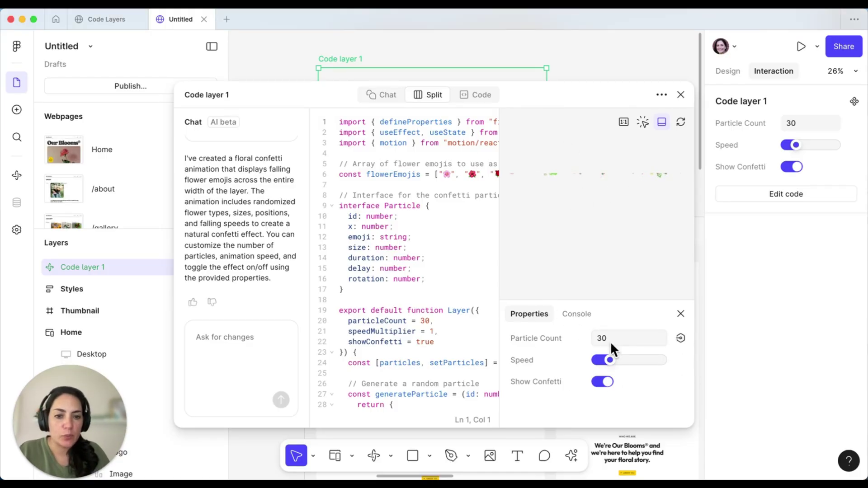
# Step: Enlarge the editor, push the confetti Speed near maximum, and set Particle Count to 100
pyautogui.click(381, 95)
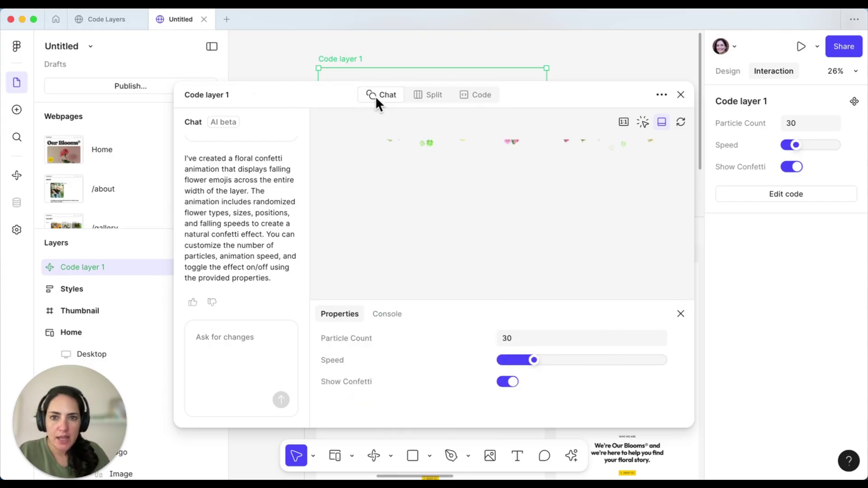
pyautogui.moveTo(174, 86); pyautogui.dragTo(55, 44)
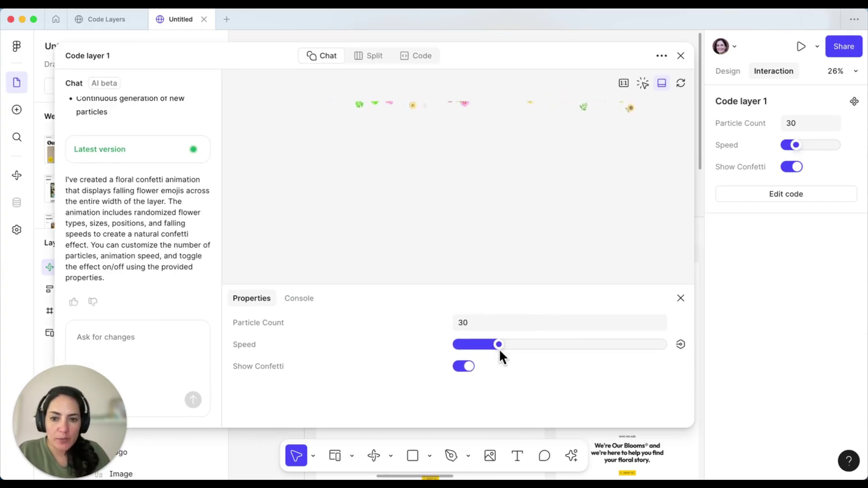
pyautogui.moveTo(498, 344); pyautogui.dragTo(654, 345)
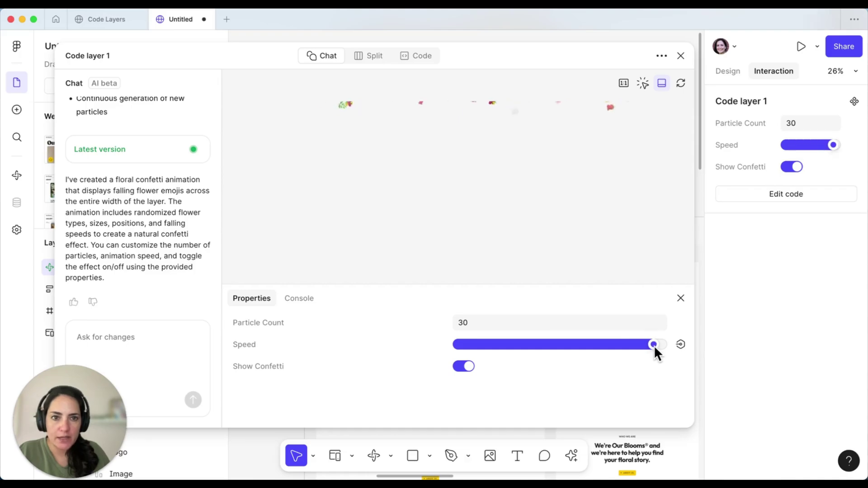
pyautogui.click(467, 365)
pyautogui.click(468, 365)
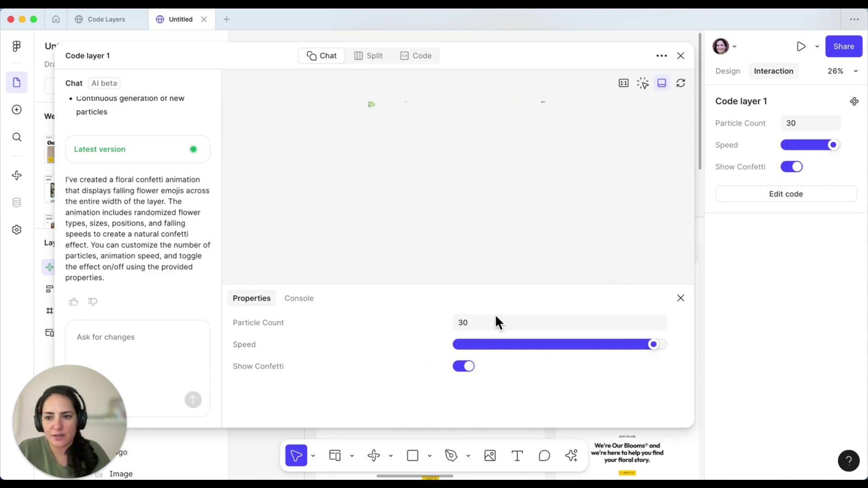
pyautogui.click(465, 322)
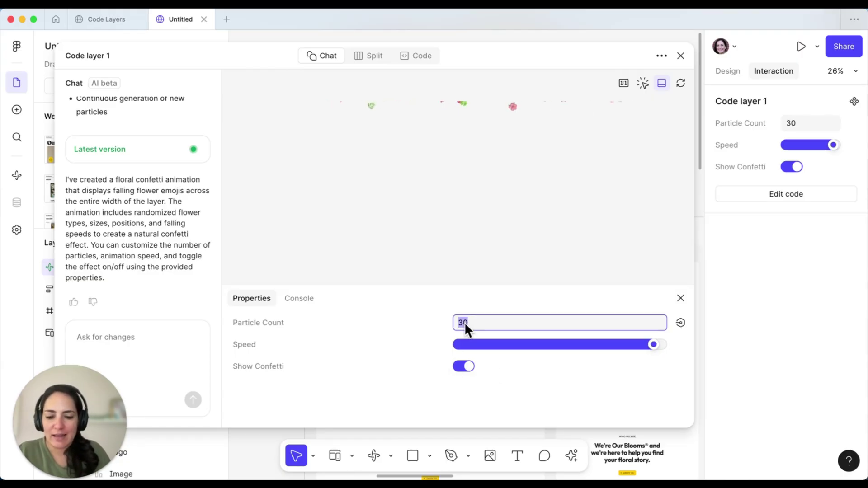
pyautogui.write('100')
pyautogui.press('Return')
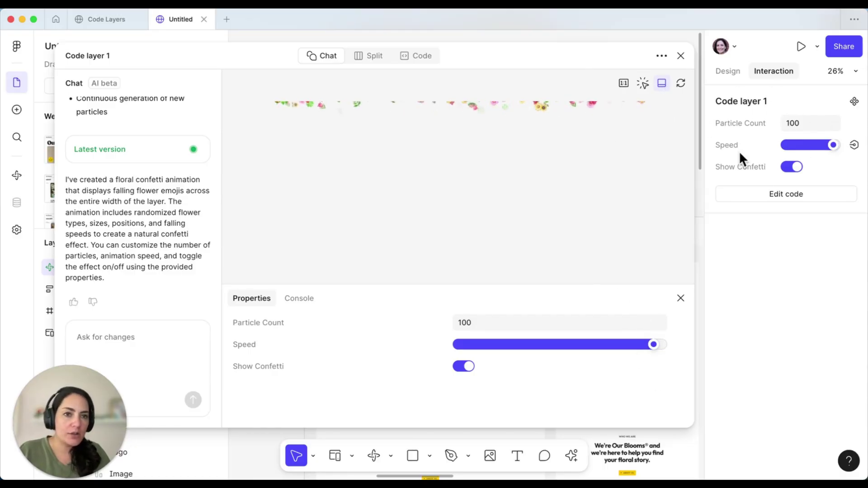
# Step: Close the code editor and create a Number variable with value 25
pyautogui.click(680, 55)
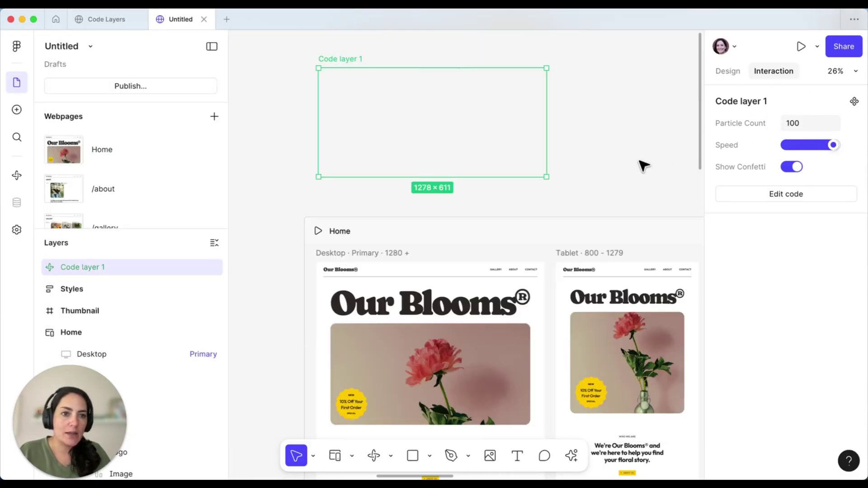
pyautogui.hscroll(3, 644, 165)
pyautogui.scroll(2, 643, 165)
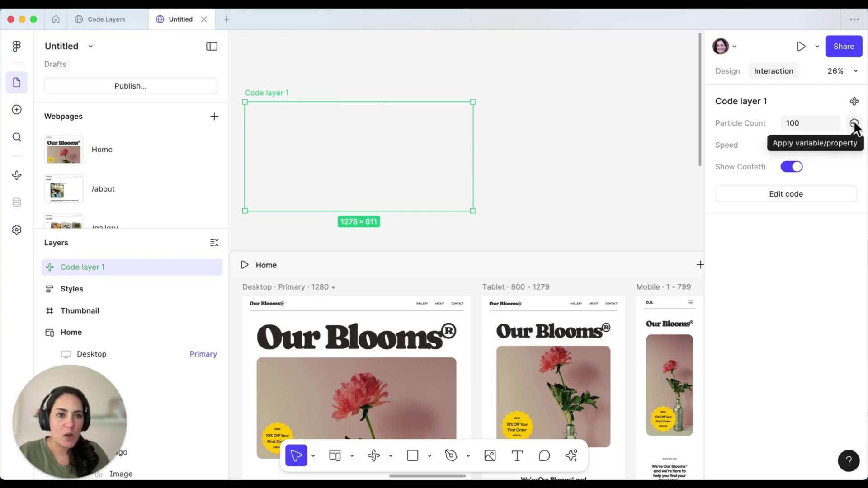
pyautogui.click(729, 71)
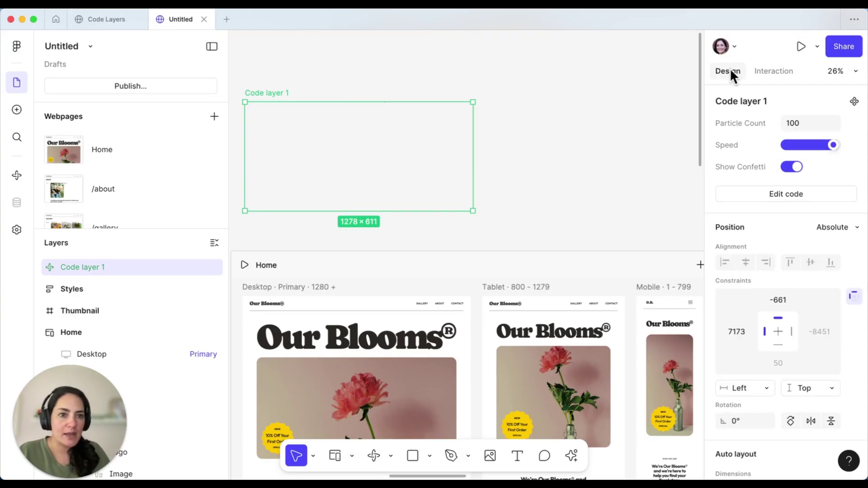
pyautogui.click(576, 186)
pyautogui.click(854, 157)
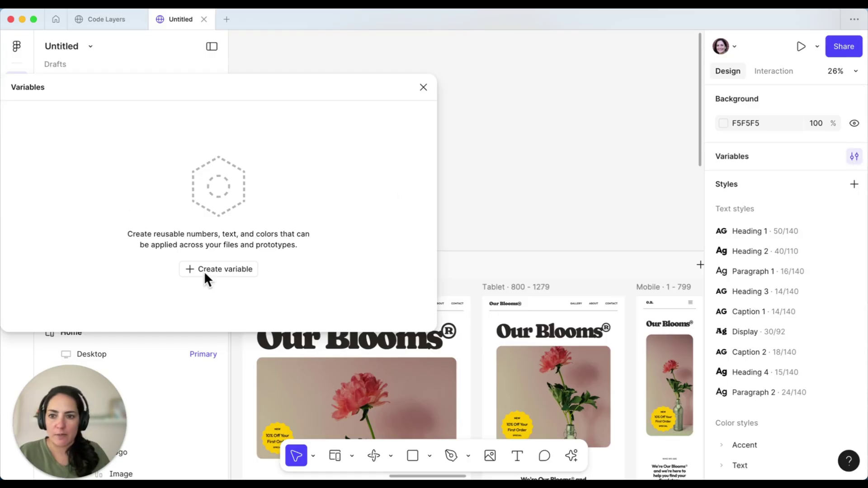
pyautogui.click(205, 271)
pyautogui.click(226, 317)
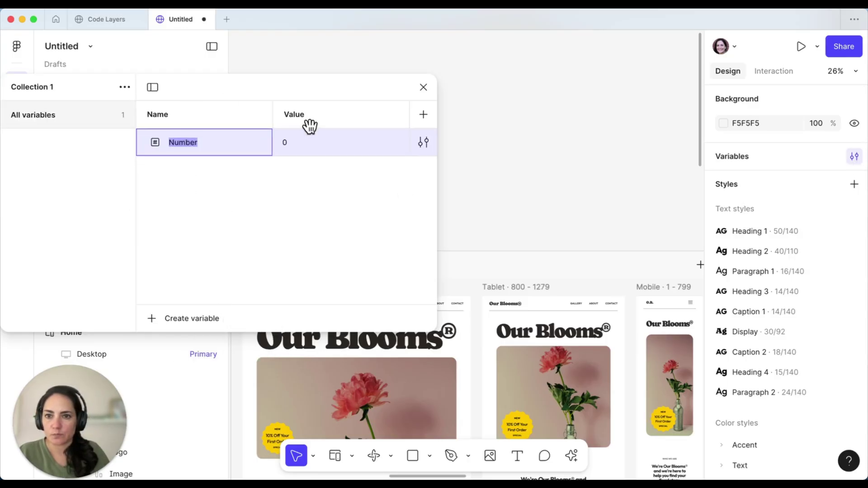
pyautogui.click(298, 143)
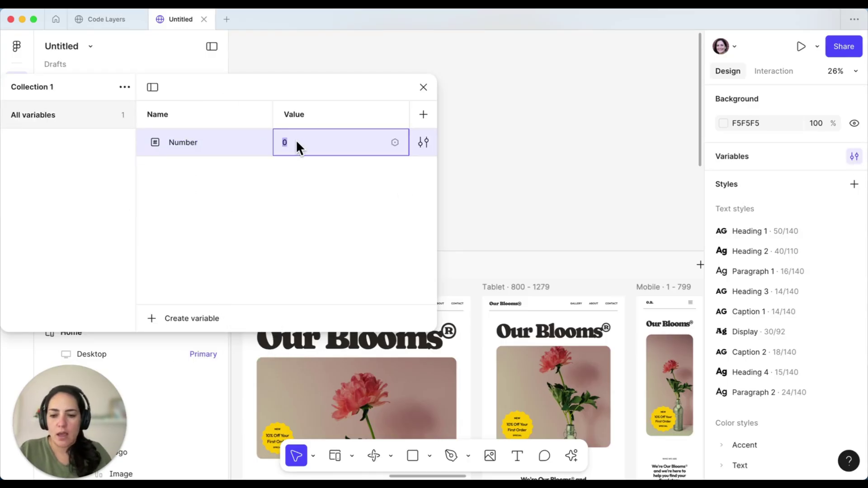
pyautogui.write('25')
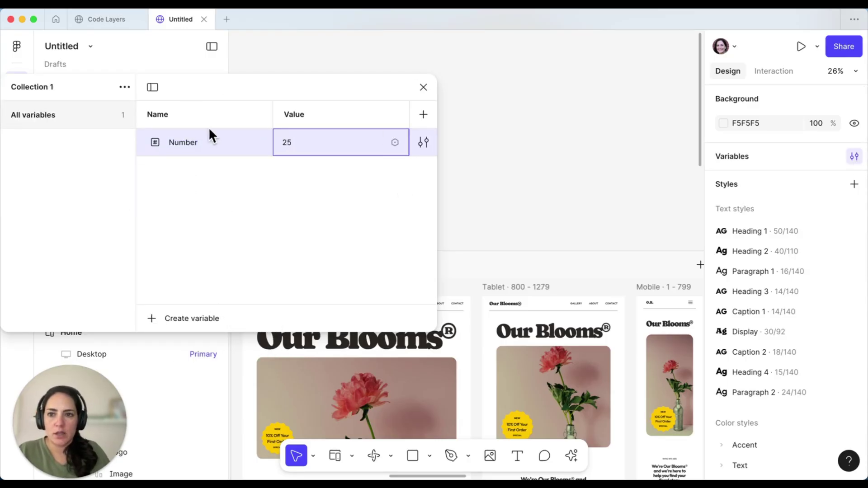
pyautogui.click(424, 88)
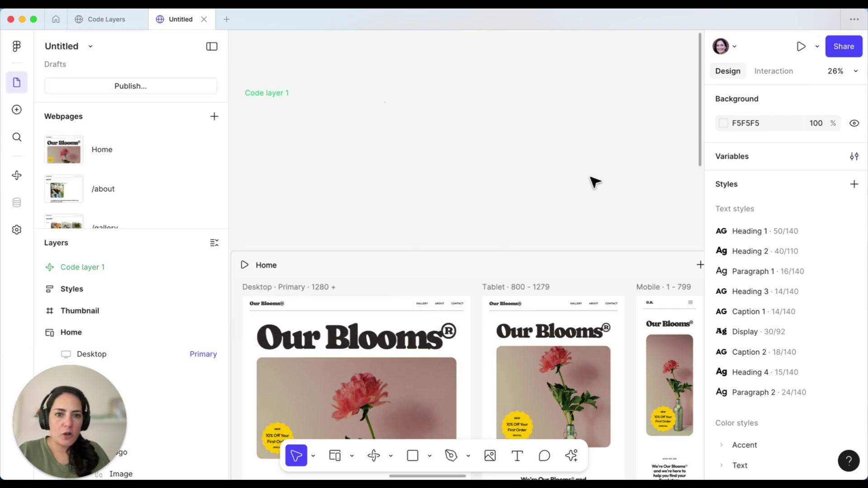
# Step: Bind Code layer 1's Particle Count to the new Number variable
pyautogui.click(298, 124)
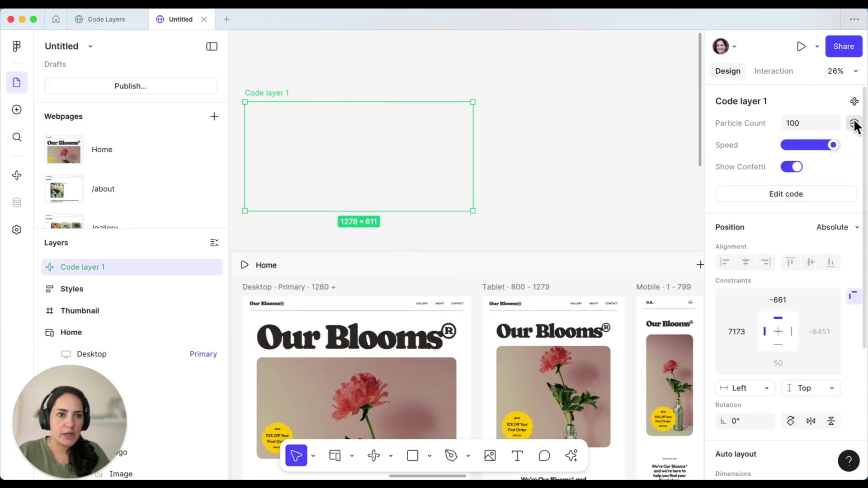
pyautogui.click(855, 124)
pyautogui.click(758, 205)
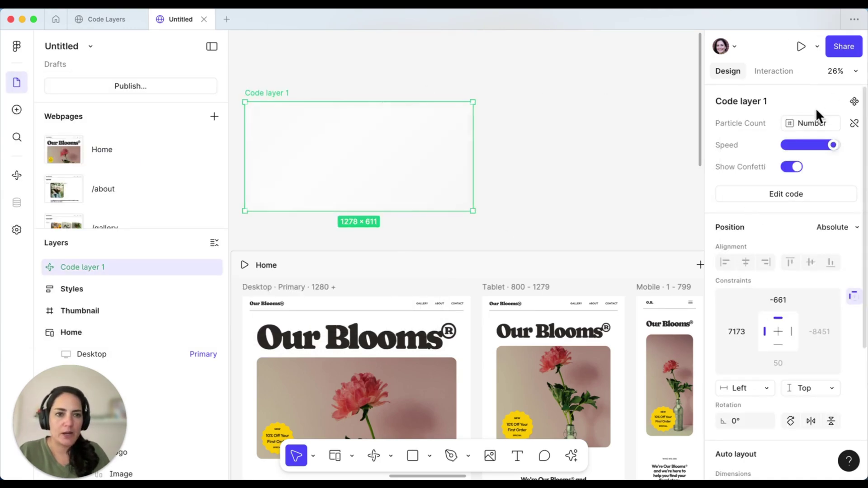
# Step: In Code layer 1's chat, send 'make the flowers fall down the entire length of the layer'
pyautogui.doubleClick(297, 143)
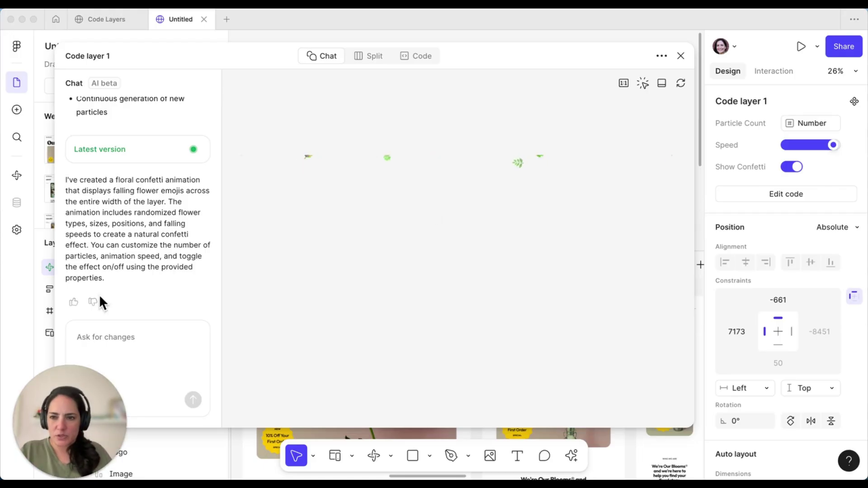
pyautogui.click(106, 337)
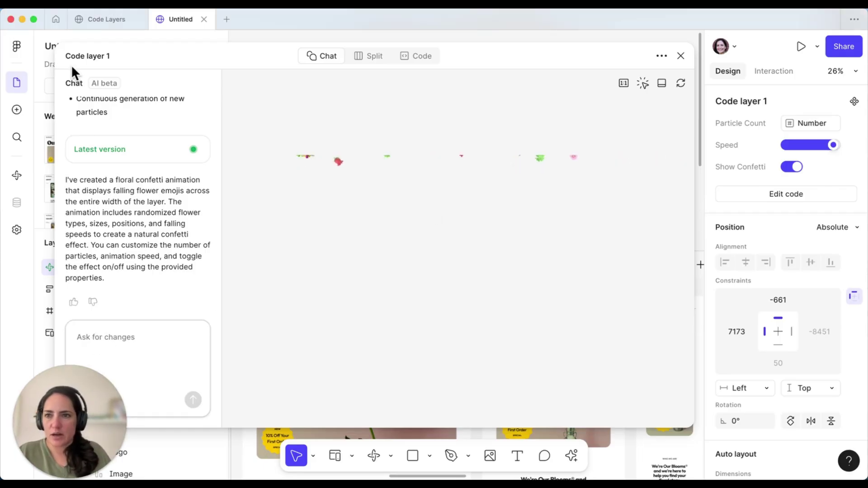
pyautogui.moveTo(55, 43); pyautogui.dragTo(201, 43)
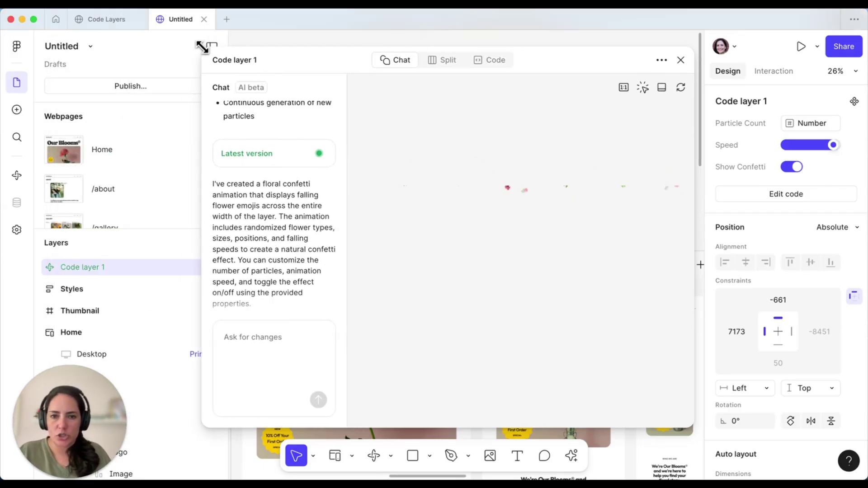
pyautogui.click(244, 340)
pyautogui.write('make the flowers fa')
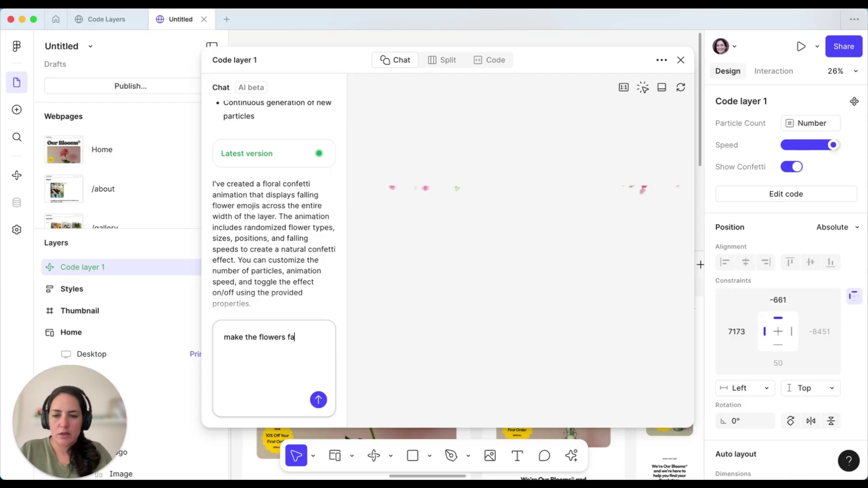
pyautogui.write('ll down the entire ')
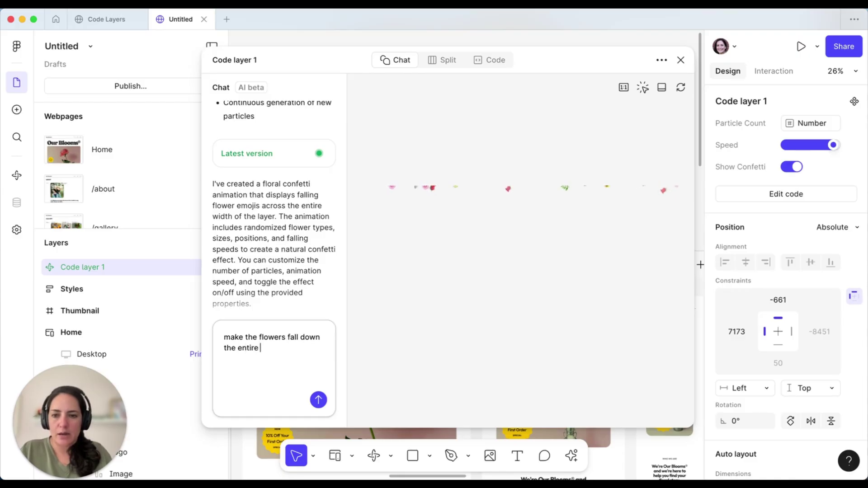
pyautogui.write('length of the ')
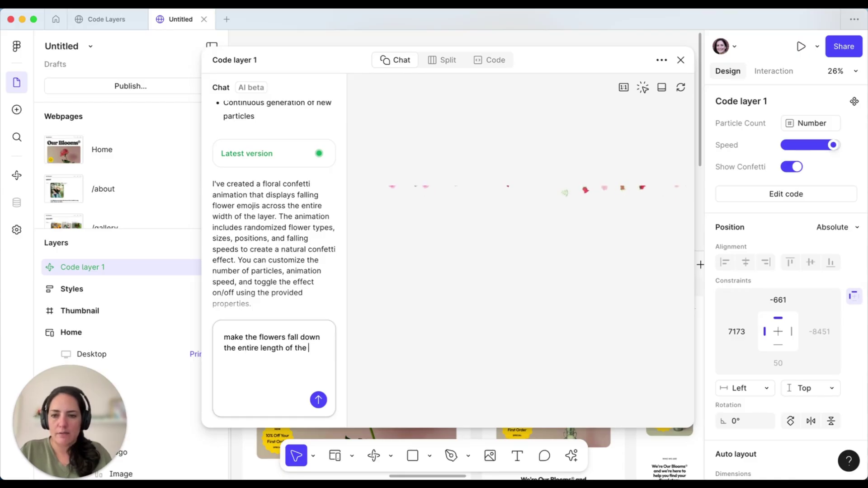
pyautogui.write('layer')
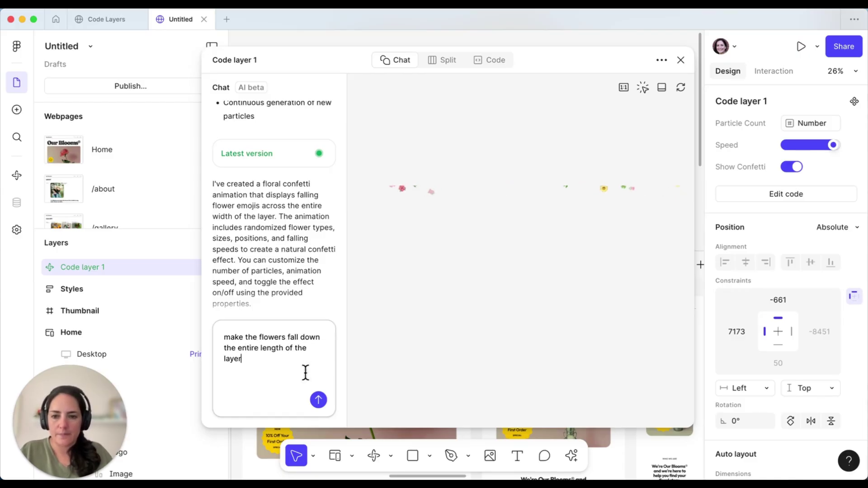
pyautogui.click(318, 399)
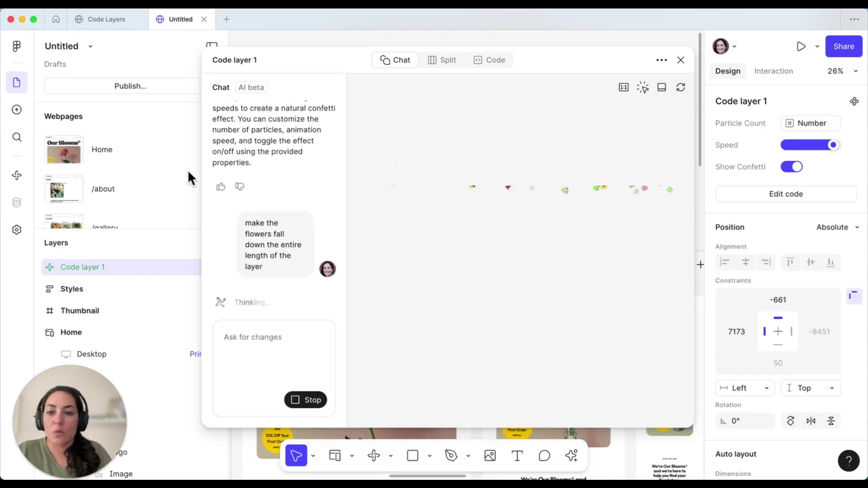
# Step: Option-drag Code layer 1 to create a duplicate, Code layer 2
pyautogui.click(680, 60)
pyautogui.click(320, 151)
pyautogui.click(320, 151)
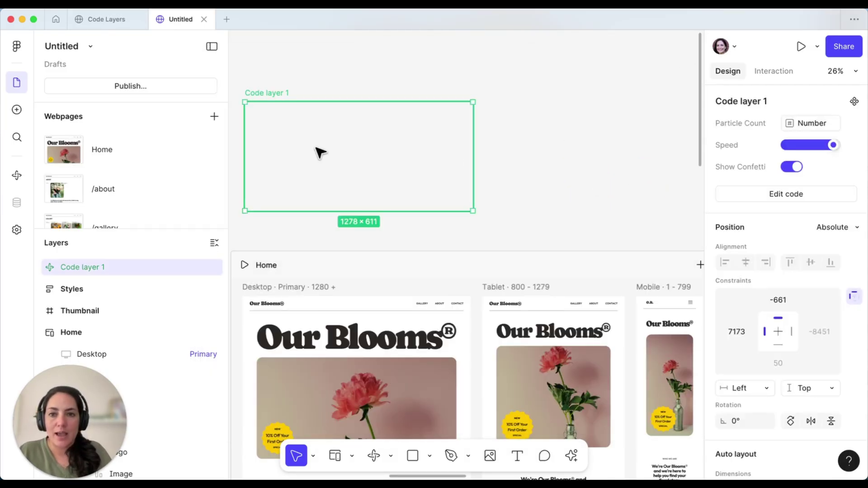
pyautogui.scroll(-2, 317, 149)
pyautogui.moveTo(302, 147); pyautogui.dragTo(494, 149)
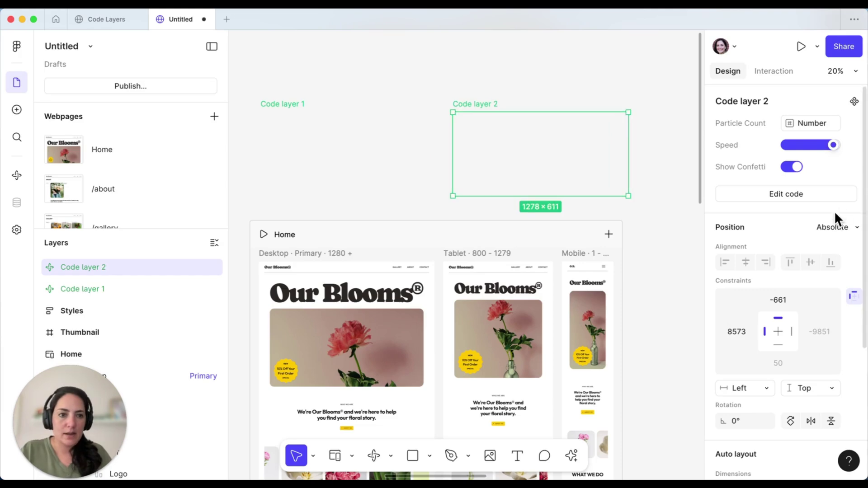
pyautogui.click(781, 195)
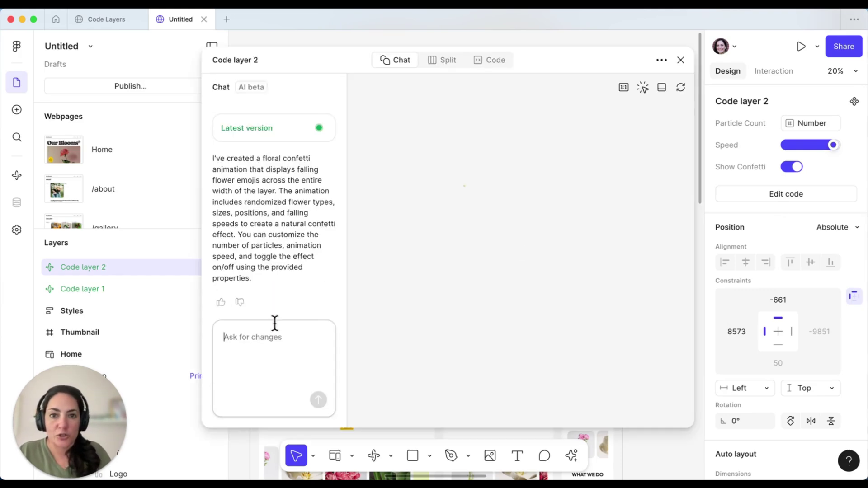
pyautogui.click(681, 60)
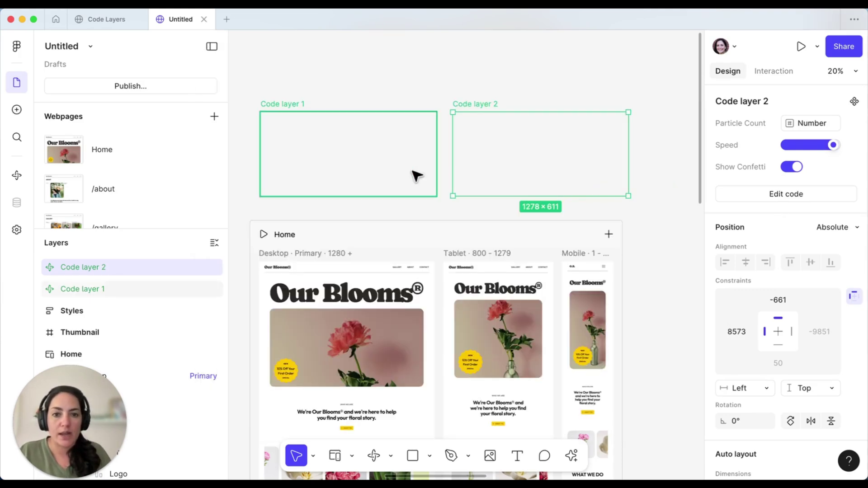
# Step: Reopen Code layer 1's editor to confirm the flowers now fall its full height
pyautogui.scroll(-5, 384, 165)
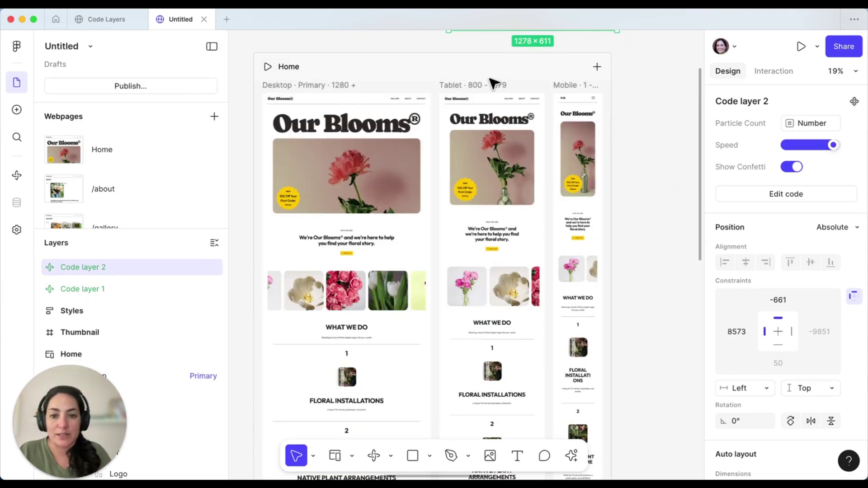
pyautogui.scroll(6, 498, 199)
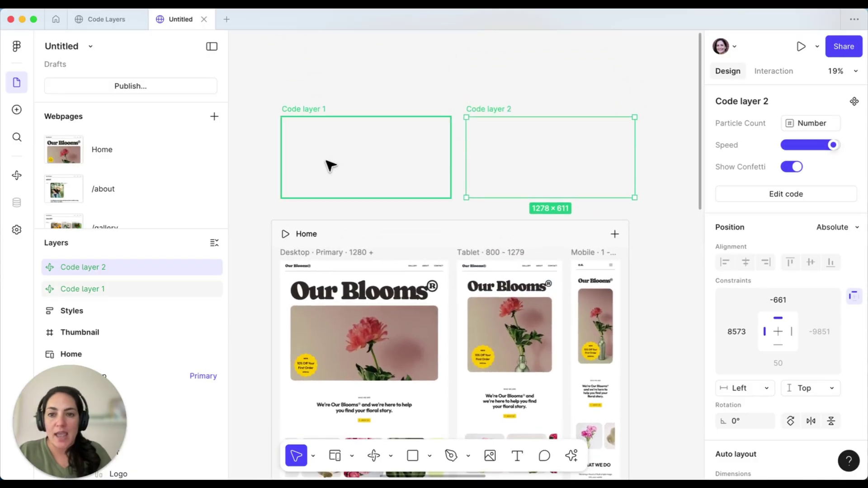
pyautogui.click(336, 165)
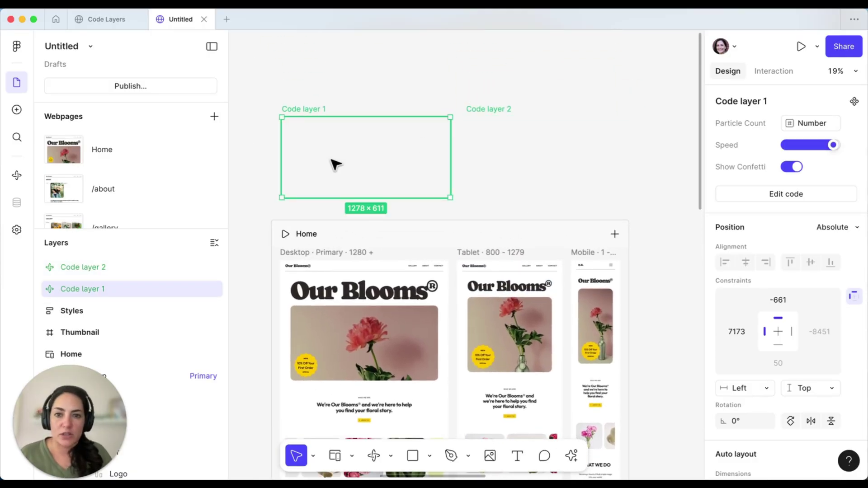
pyautogui.click(788, 195)
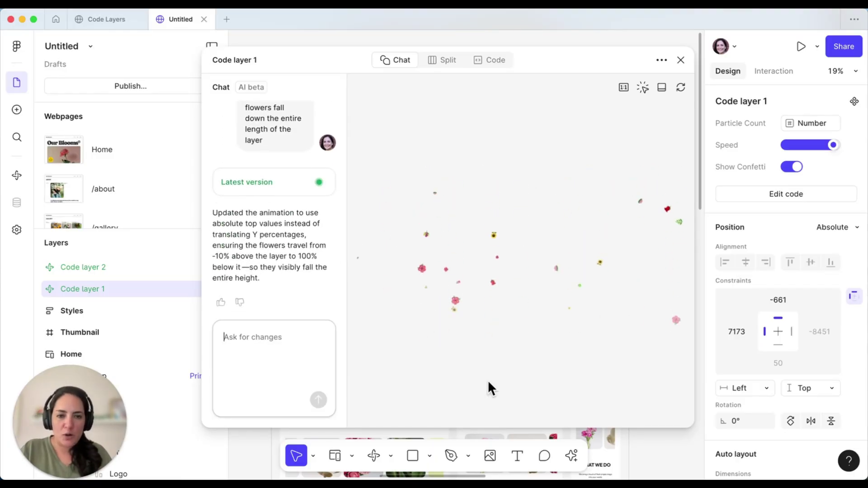
pyautogui.click(681, 59)
# Step: Move Code layer 1 onto Home desktop, set Position to Absolute, and size it 1278×477 over Who we are
pyautogui.scroll(-3, 365, 179)
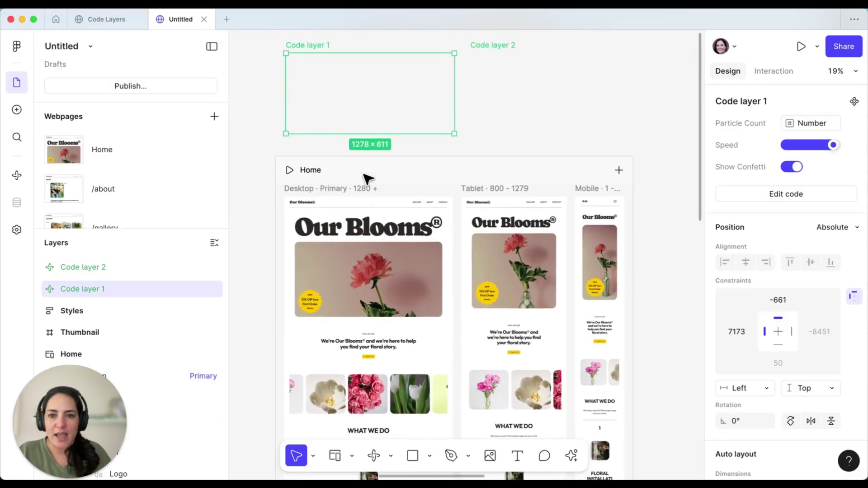
pyautogui.moveTo(406, 118); pyautogui.dragTo(399, 323)
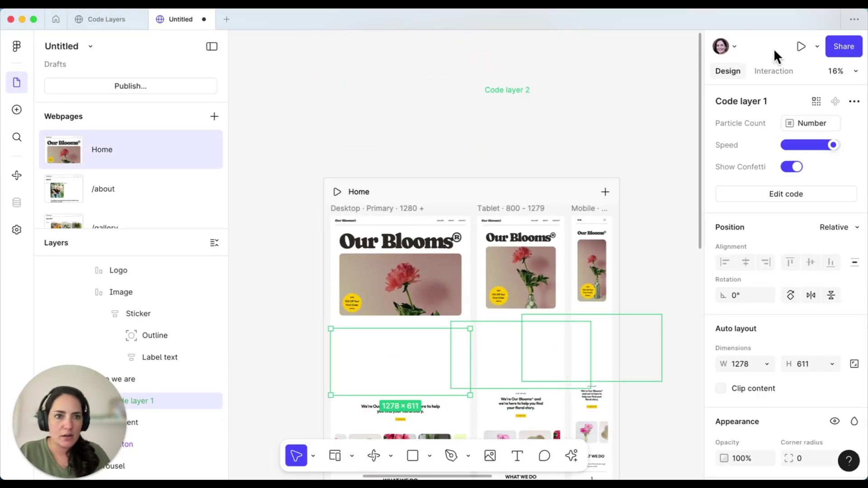
pyautogui.click(837, 229)
pyautogui.click(834, 243)
pyautogui.scroll(5, 379, 357)
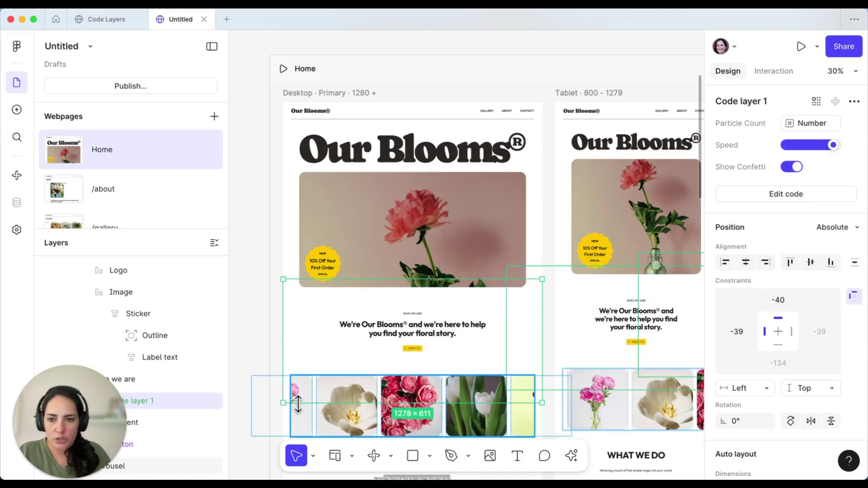
pyautogui.moveTo(298, 405); pyautogui.dragTo(298, 371)
pyautogui.hscroll(2, 299, 379)
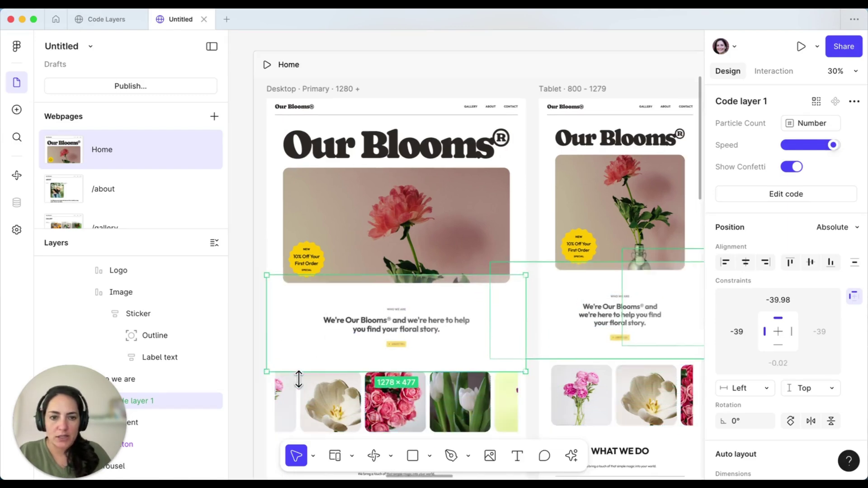
pyautogui.hscroll(5, 298, 380)
pyautogui.scroll(-2, 298, 380)
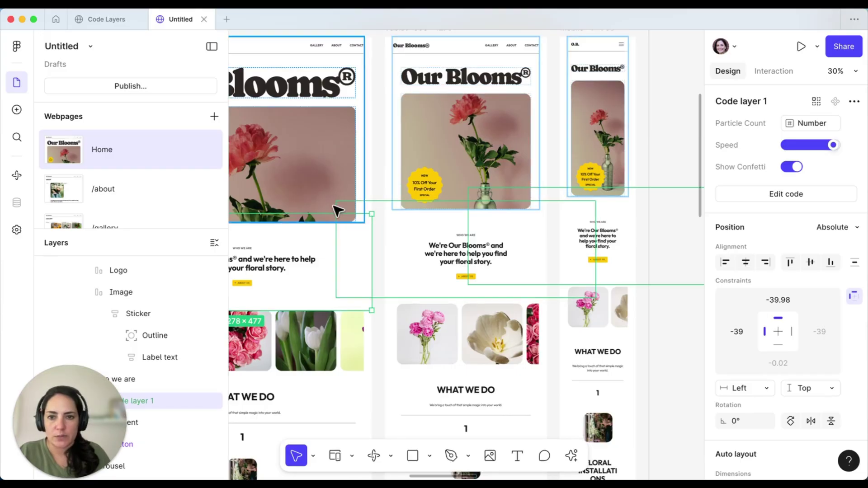
# Step: Narrow the confetti layer to 844 wide on tablet and 370 wide on mobile
pyautogui.click(407, 252)
pyautogui.moveTo(337, 239); pyautogui.dragTo(382, 238)
pyautogui.moveTo(593, 209); pyautogui.dragTo(553, 211)
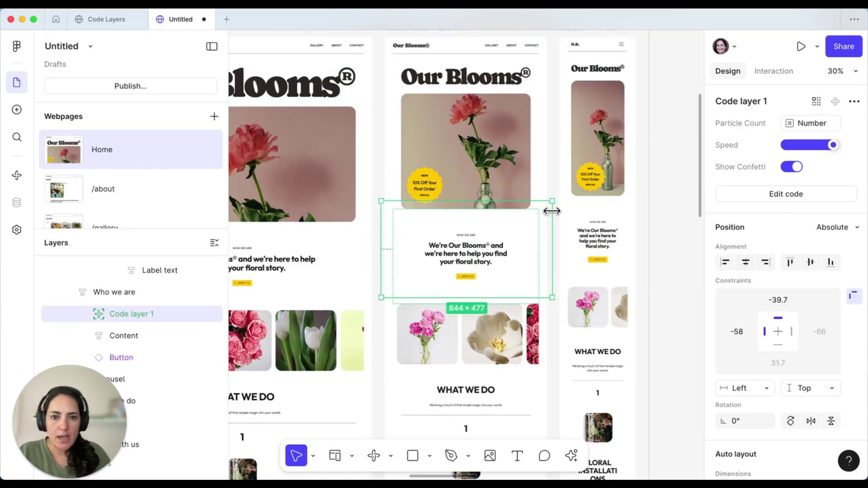
pyautogui.click(636, 214)
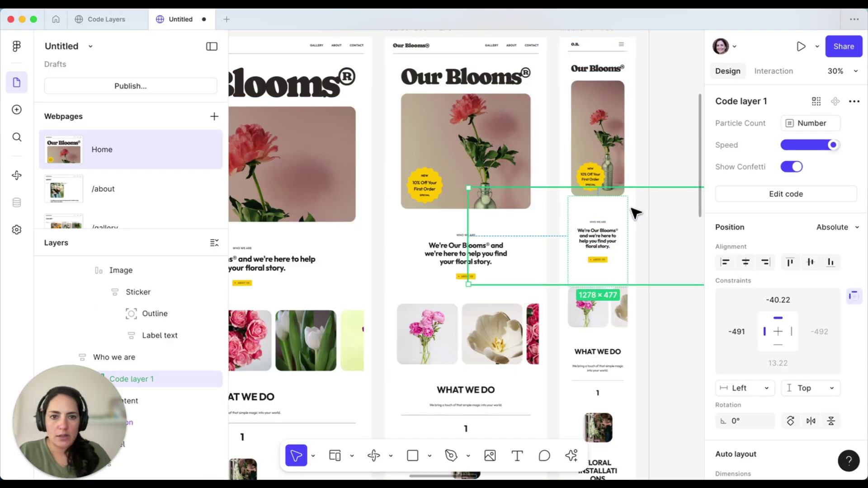
pyautogui.moveTo(468, 235); pyautogui.dragTo(510, 252)
pyautogui.hscroll(5, 563, 235)
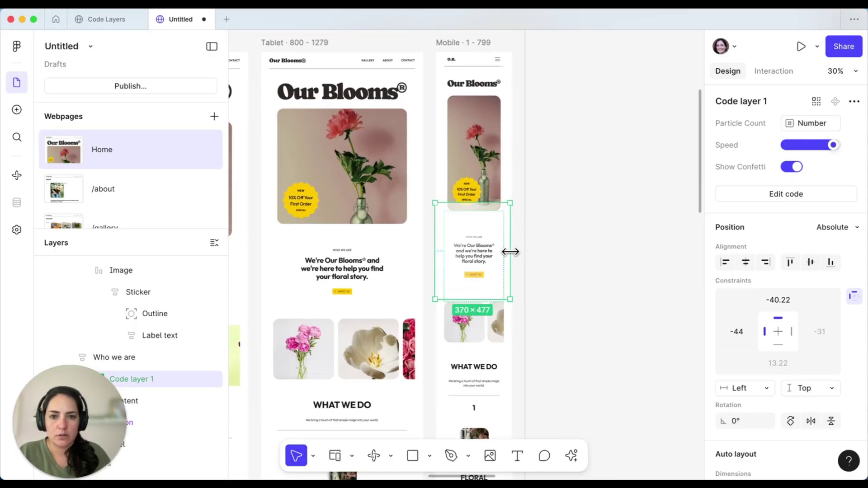
pyautogui.hscroll(-10, 510, 252)
pyautogui.click(258, 79)
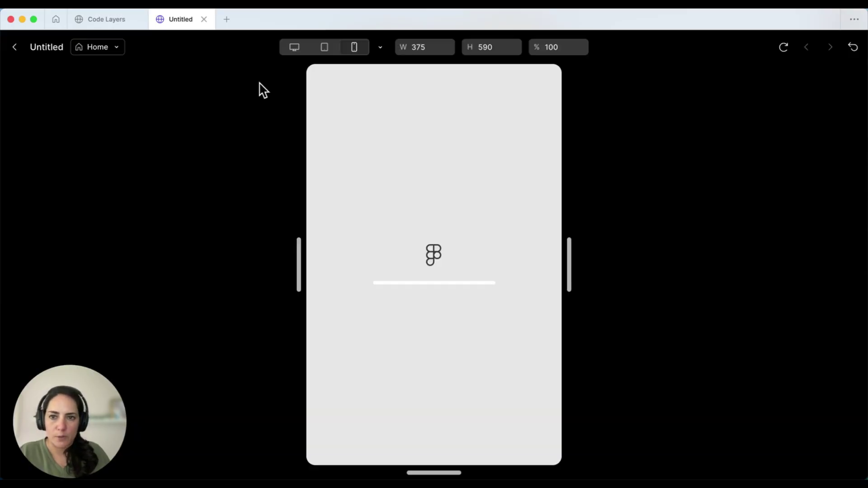
pyautogui.click(295, 47)
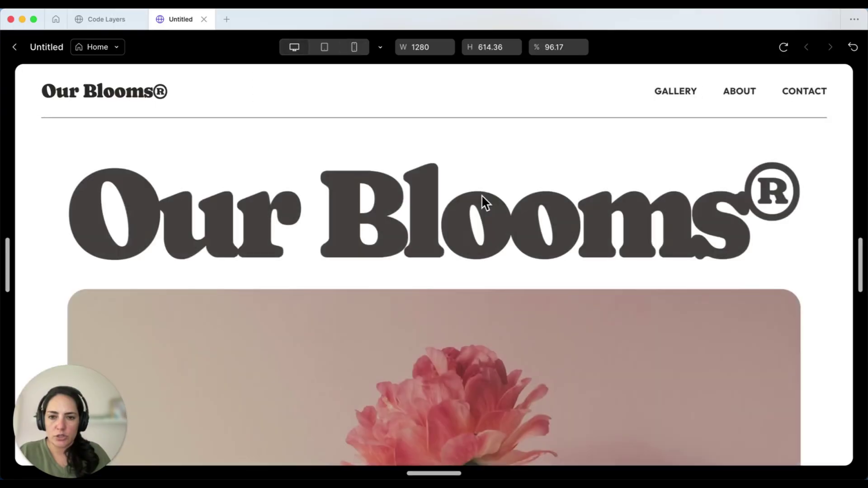
pyautogui.scroll(-10, 482, 194)
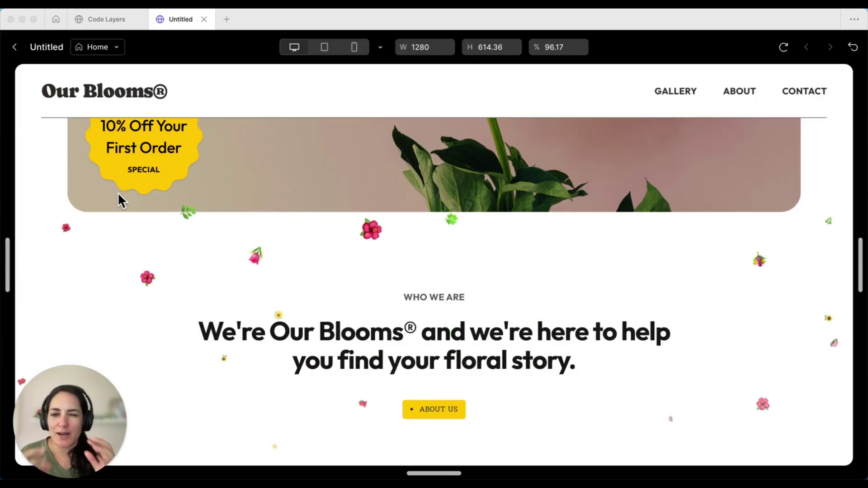
pyautogui.click(15, 47)
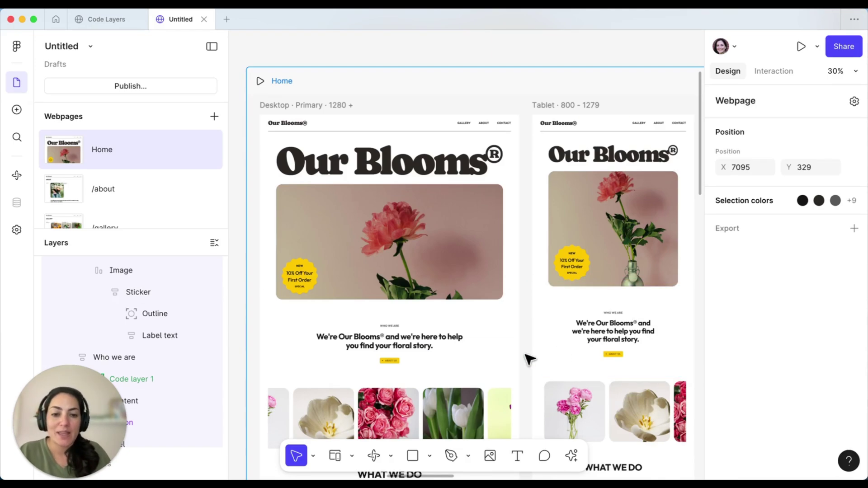
pyautogui.scroll(-3, 526, 356)
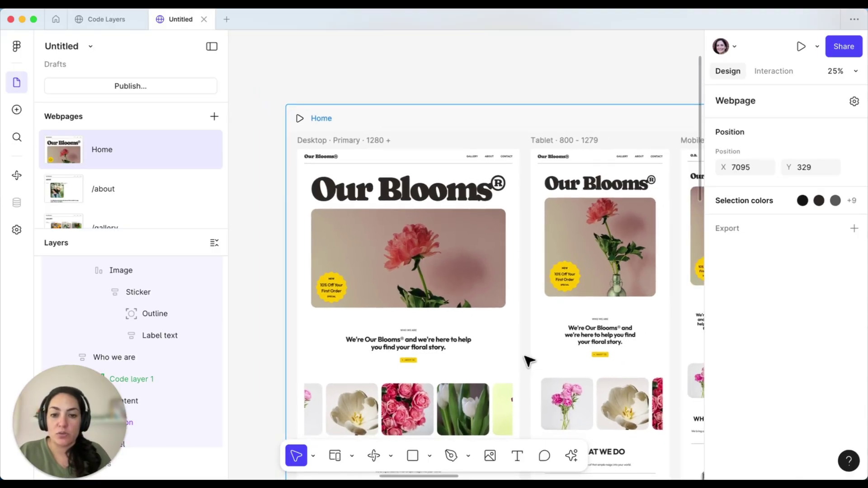
pyautogui.scroll(-5, 527, 360)
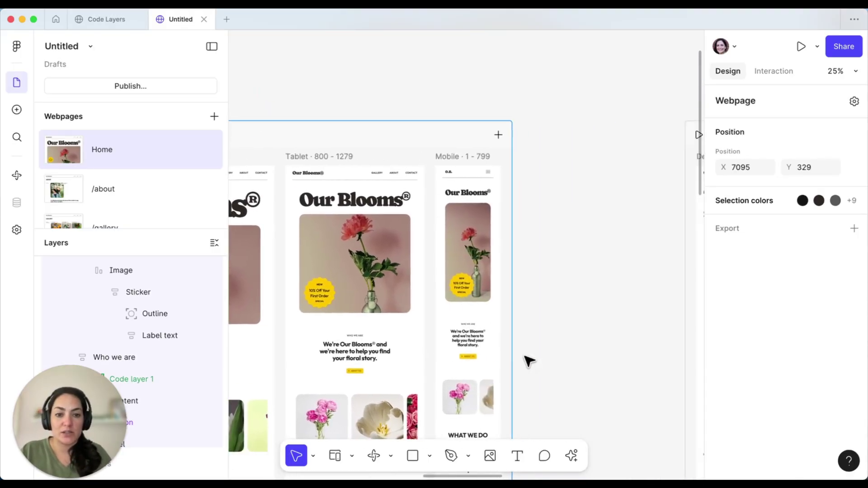
# Step: Switch to the Code Layers file and show the Flowers section's Interaction settings
pyautogui.click(110, 21)
pyautogui.scroll(10, 448, 160)
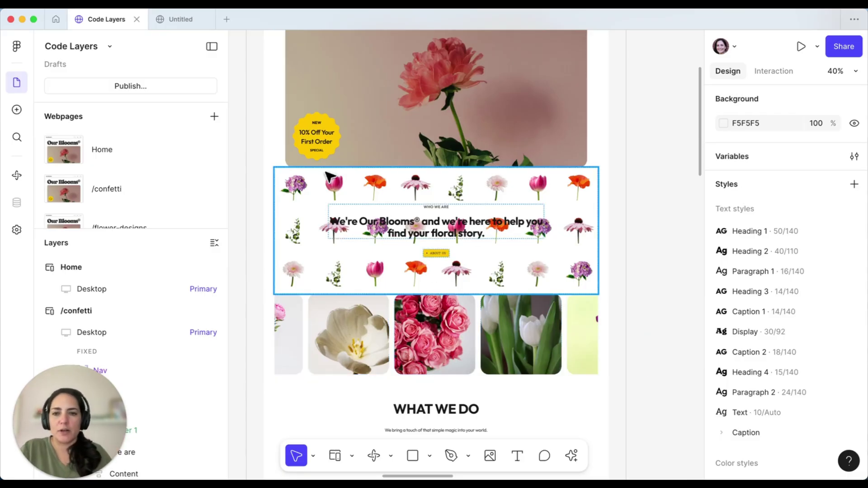
pyautogui.click(307, 199)
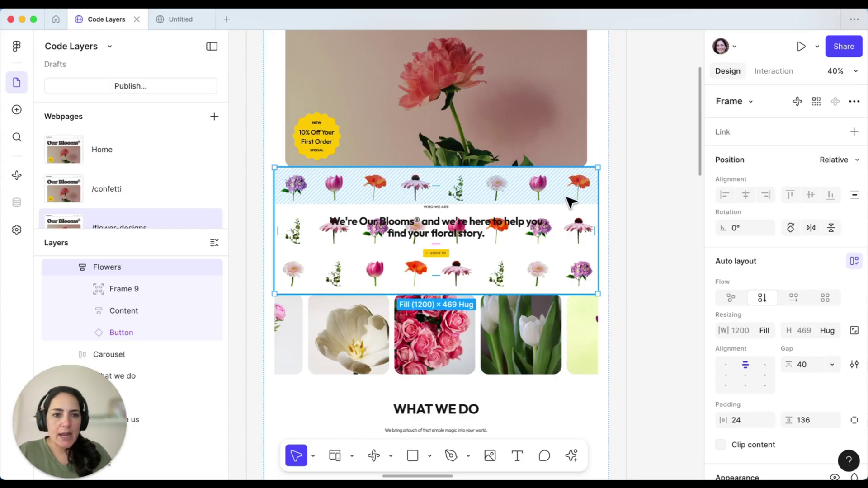
pyautogui.click(781, 68)
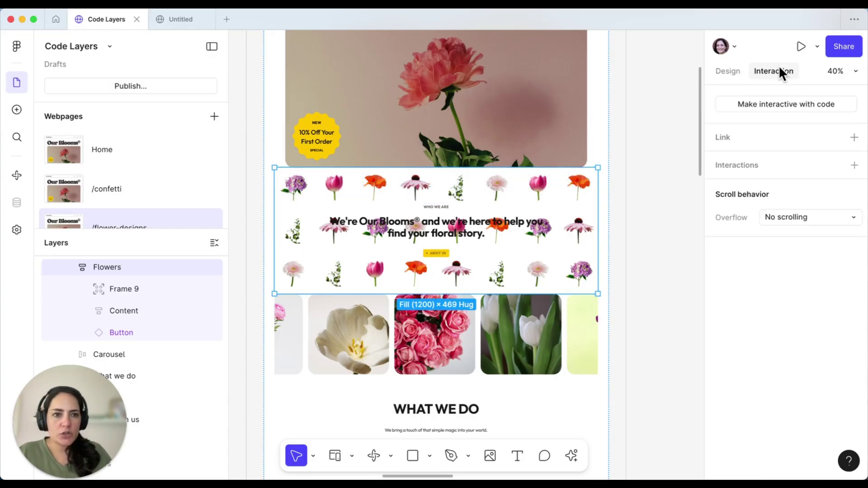
# Step: Make Flowers a code layer and send the prompt: hide images until hovered, bounce in, vanish on leave
pyautogui.click(768, 104)
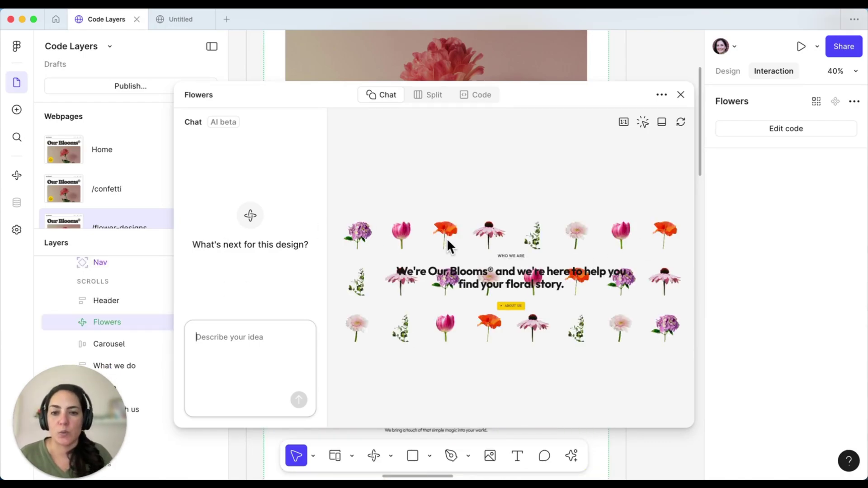
pyautogui.click(217, 347)
pyautogui.write('Make all the images hideen by de')
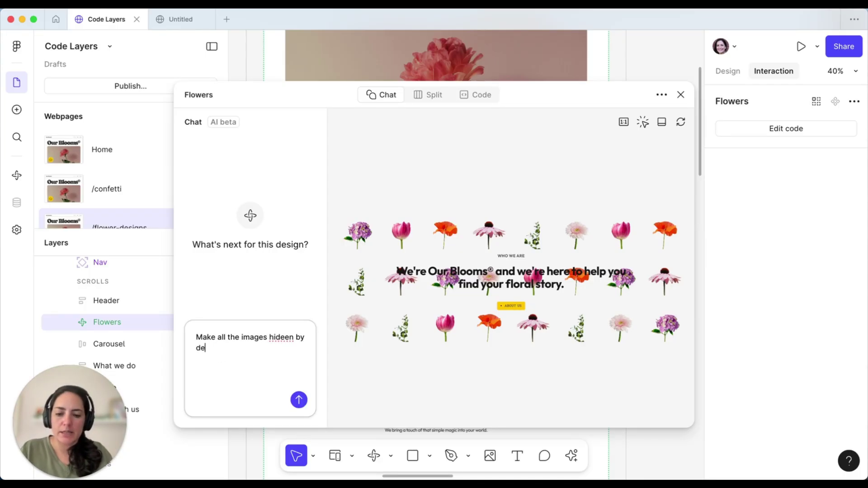
pyautogui.write('.')
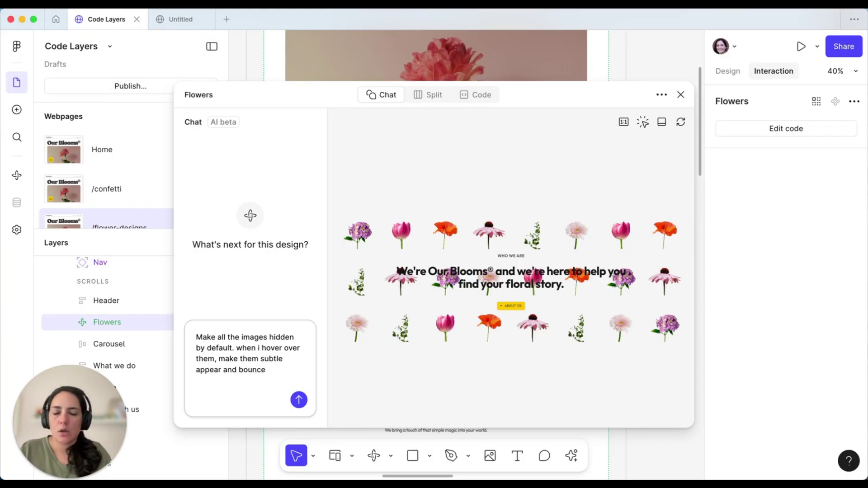
pyautogui.write('i leave the image, make it d')
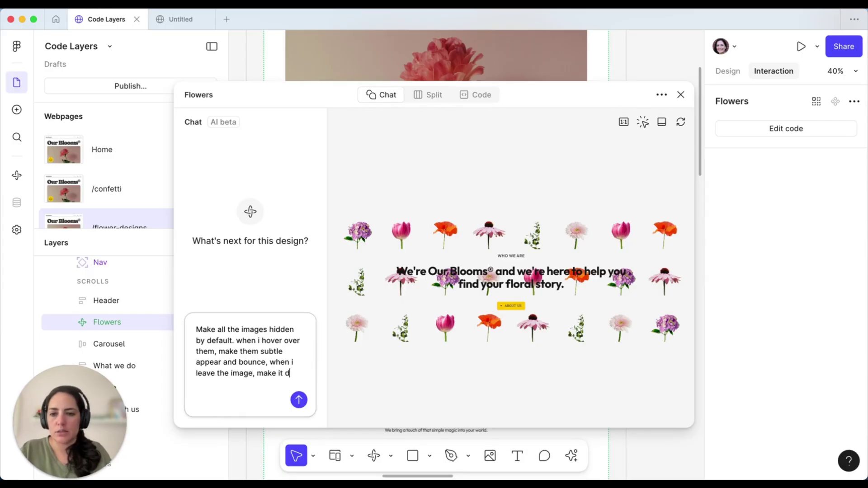
pyautogui.write('sapear again')
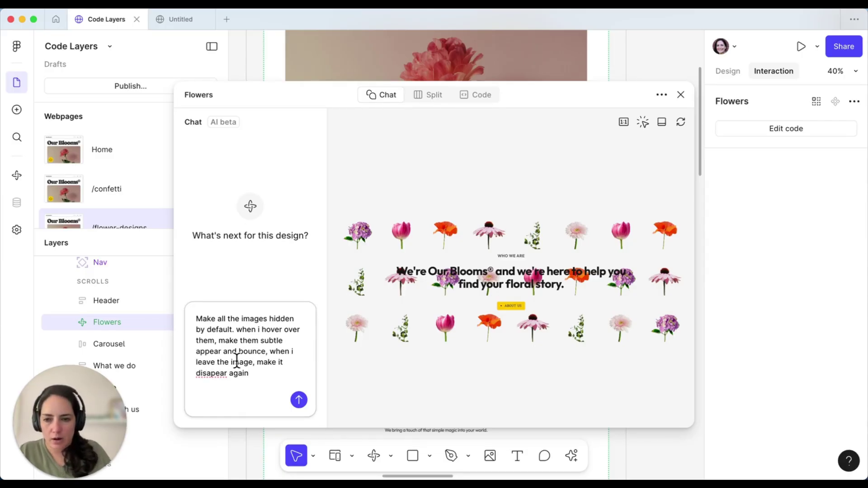
pyautogui.rightClick(206, 373)
pyautogui.click(246, 392)
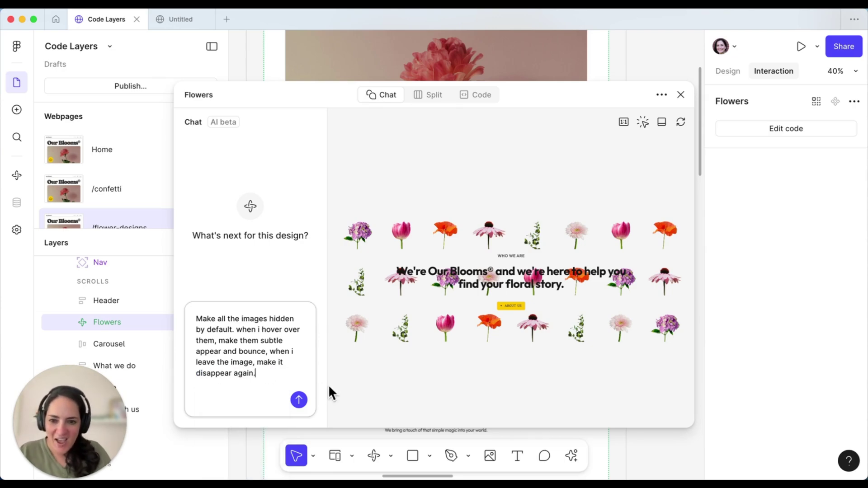
pyautogui.click(298, 400)
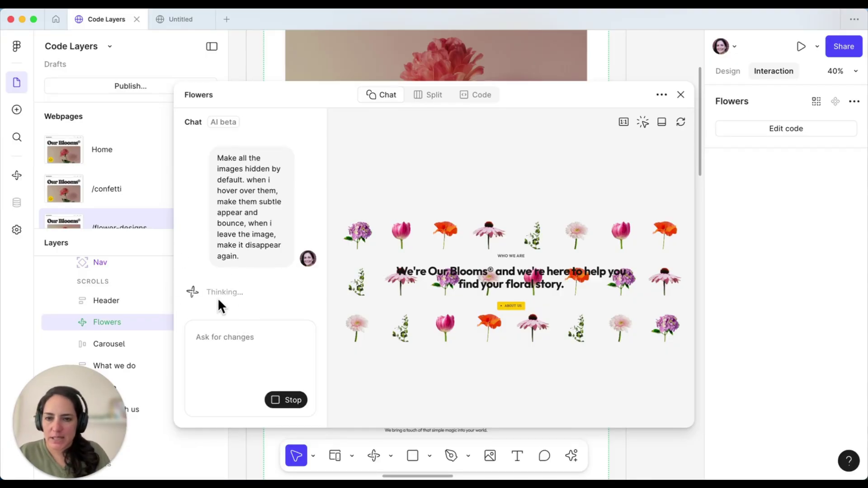
# Step: View the generated code in Split view with a wider chat, then close the editor
pyautogui.click(427, 95)
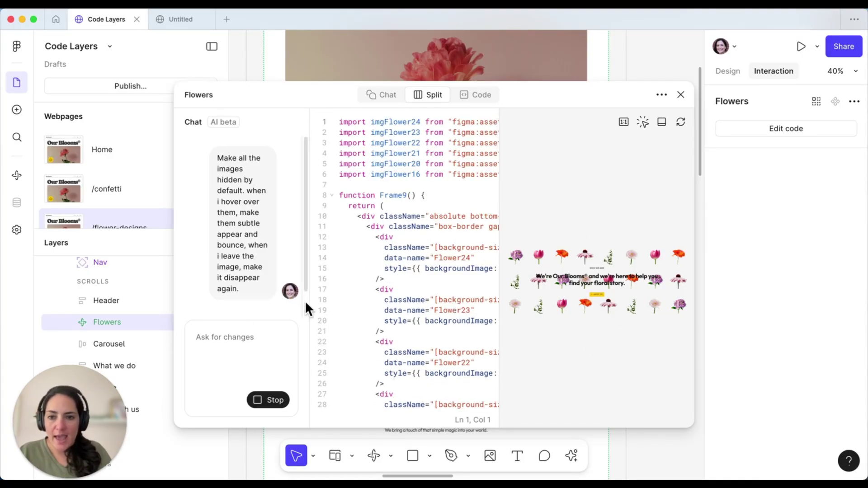
pyautogui.moveTo(310, 296); pyautogui.dragTo(373, 297)
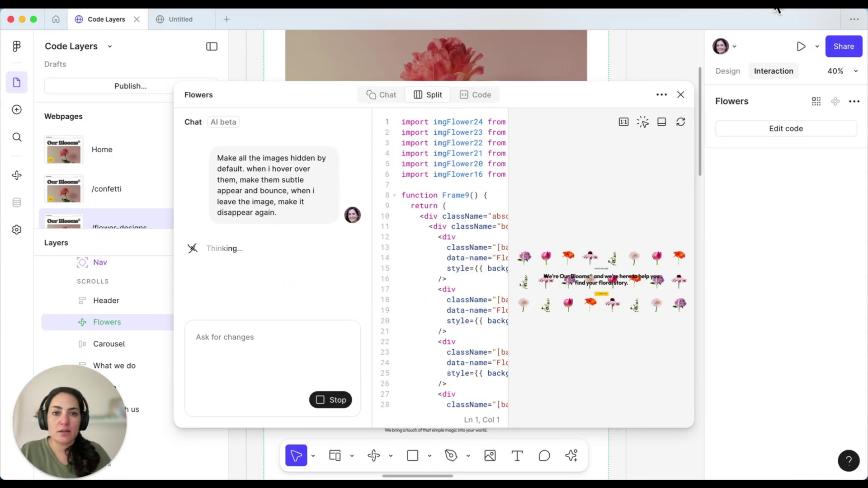
pyautogui.click(681, 95)
# Step: Preview the /flower-code page from Frame 9 to check that the Who we are flowers start hidden
pyautogui.scroll(-3, 395, 297)
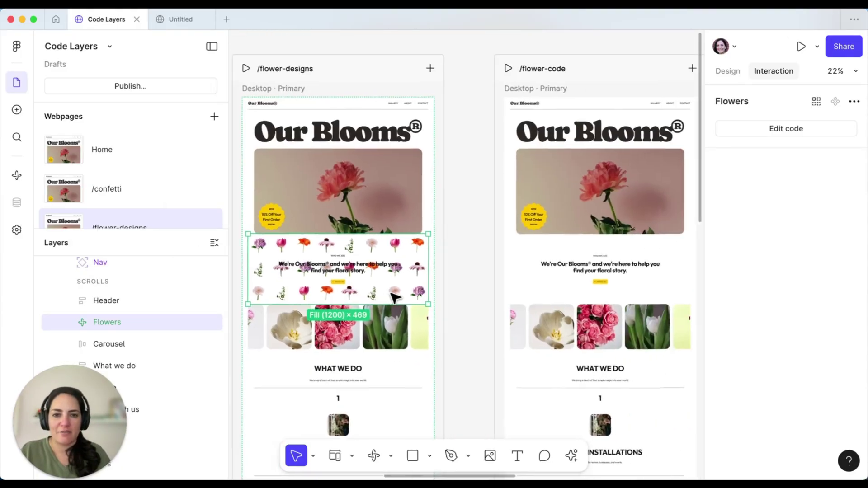
pyautogui.hscroll(5, 394, 297)
pyautogui.click(375, 234)
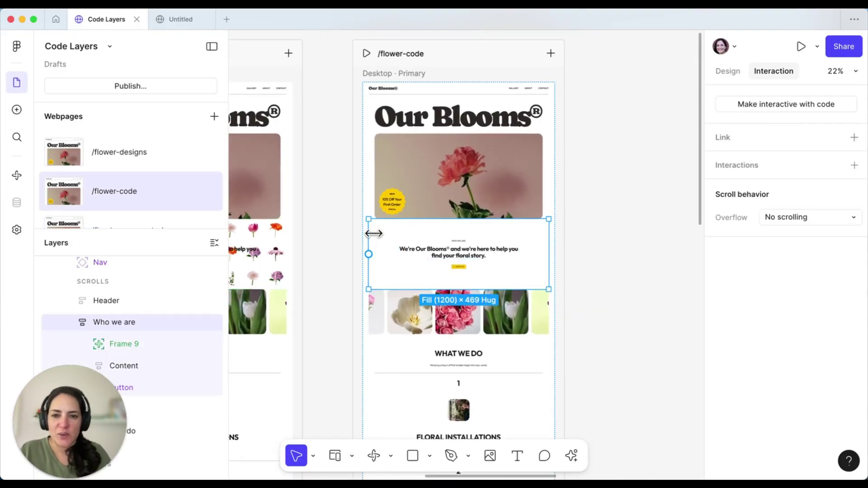
pyautogui.click(126, 345)
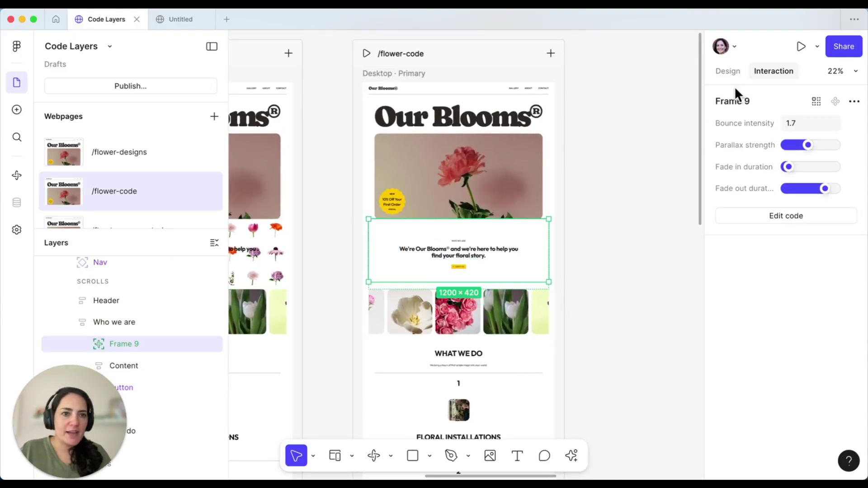
pyautogui.click(368, 54)
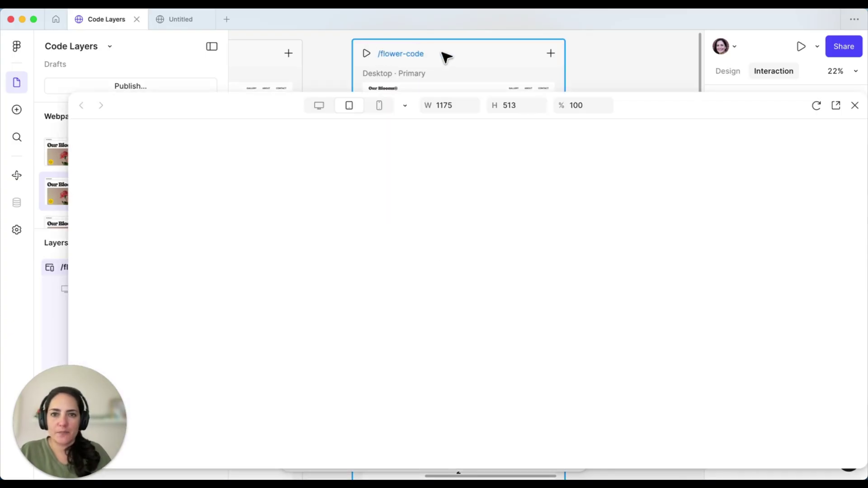
pyautogui.scroll(-4, 592, 205)
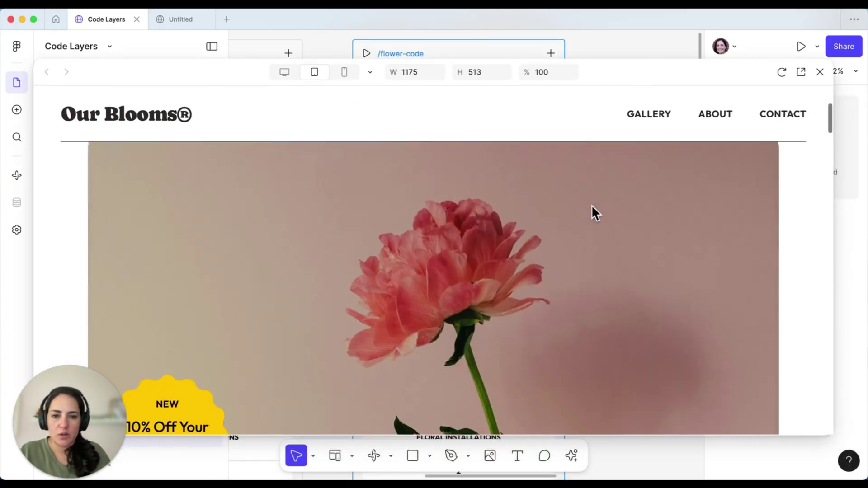
pyautogui.scroll(-6, 591, 205)
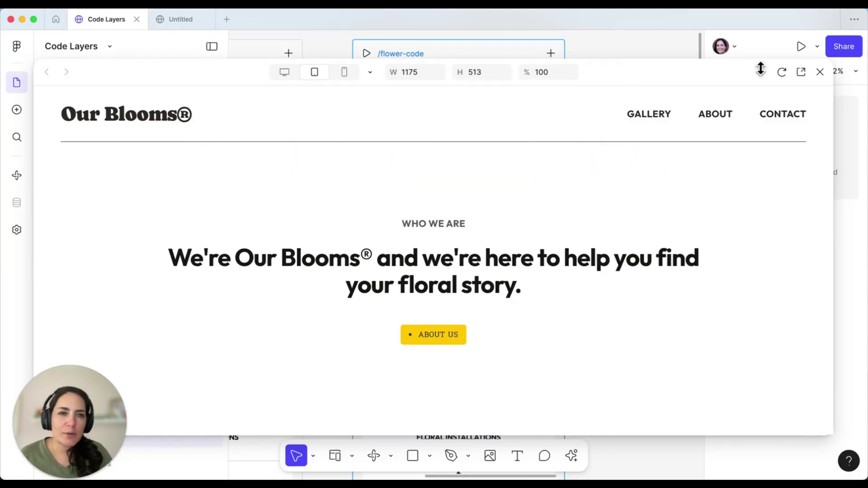
pyautogui.click(820, 72)
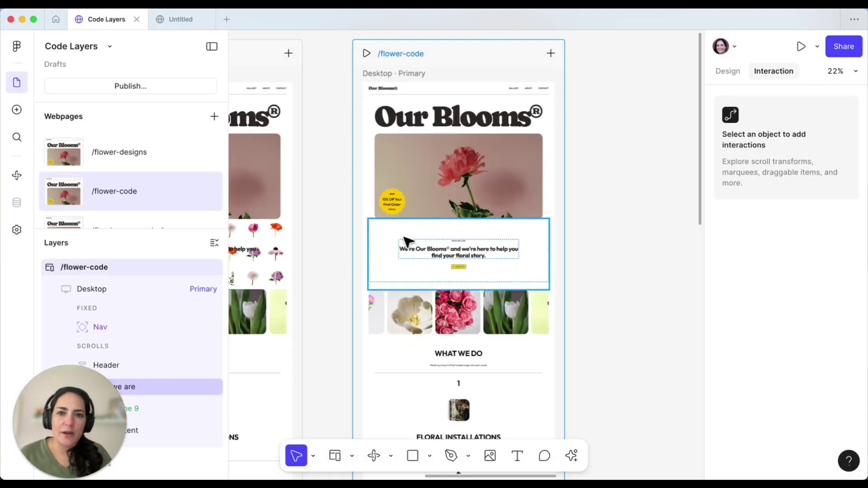
# Step: Move the canvas view to the DIY Option card with its six flower images and vase
pyautogui.click(341, 257)
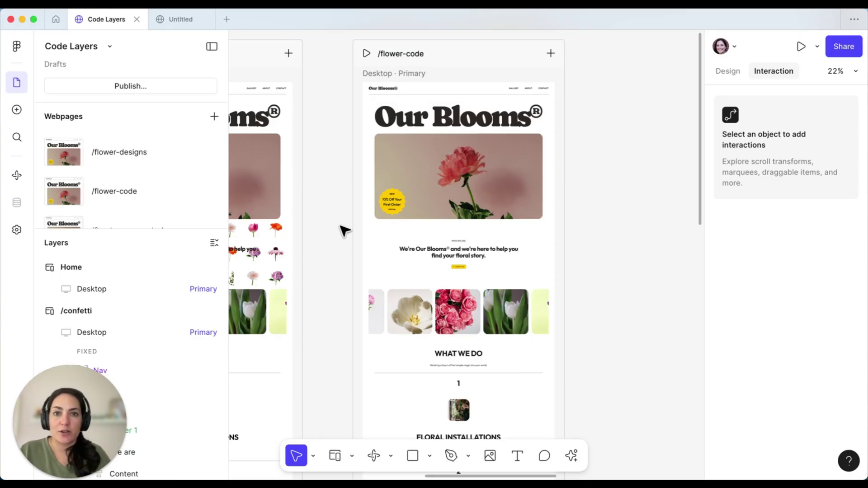
pyautogui.scroll(-5, 341, 230)
pyautogui.scroll(-3, 588, 135)
pyautogui.scroll(5, 574, 64)
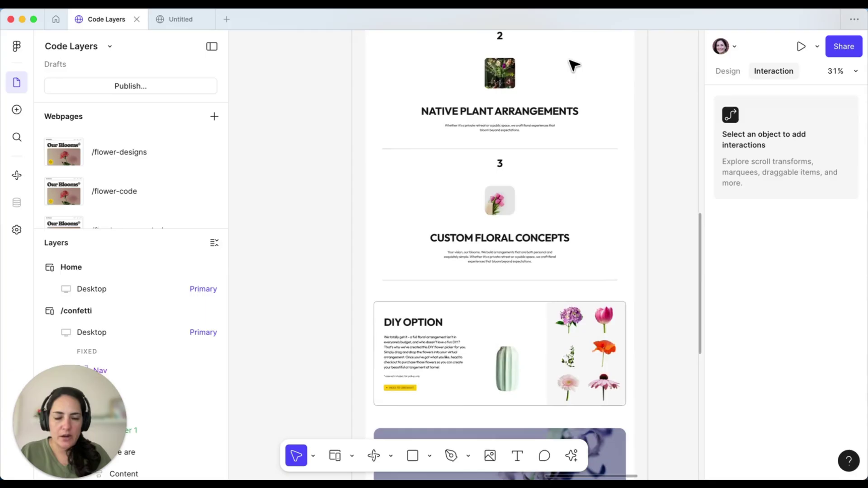
pyautogui.scroll(-1, 580, 333)
pyautogui.scroll(5, 581, 332)
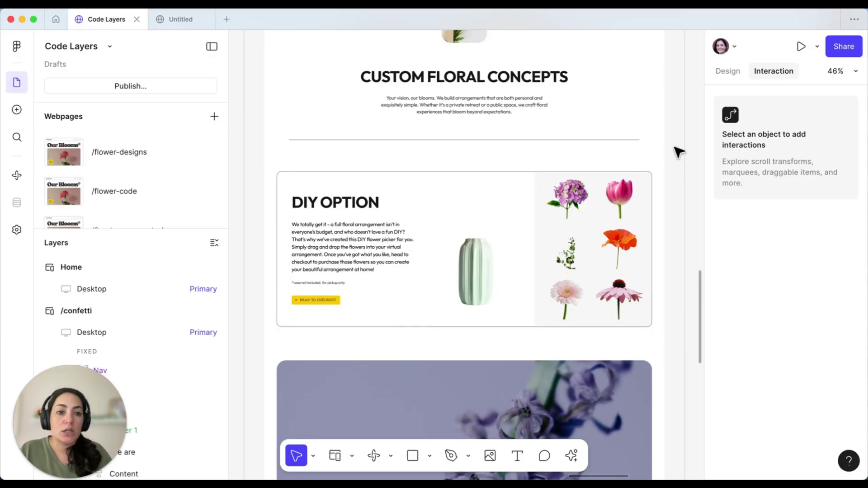
# Step: Select the hydrangea in the DIY Option grid and inspect its Draggable interaction settings
pyautogui.click(576, 199)
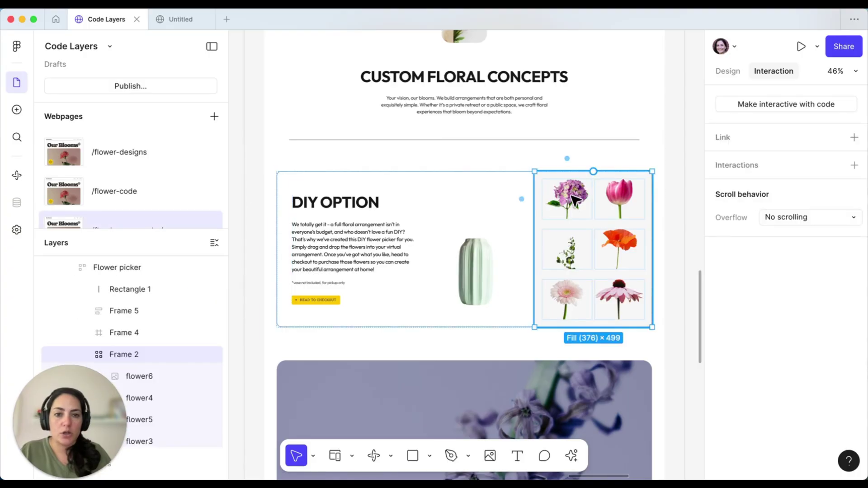
pyautogui.click(575, 199)
pyautogui.click(751, 212)
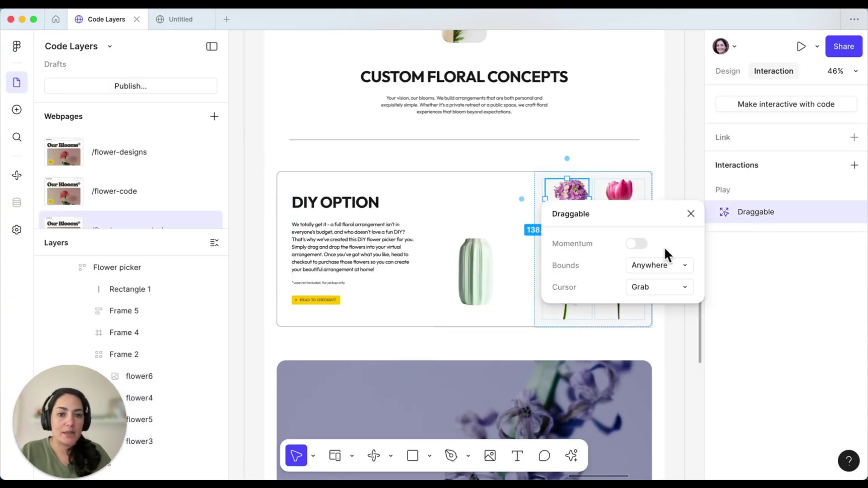
pyautogui.click(690, 213)
pyautogui.scroll(-3, 595, 310)
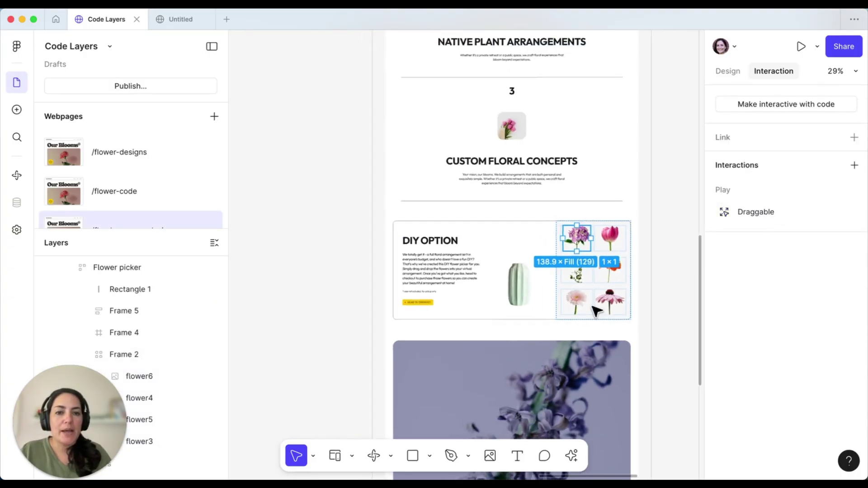
pyautogui.scroll(10, 595, 310)
pyautogui.scroll(5, 595, 310)
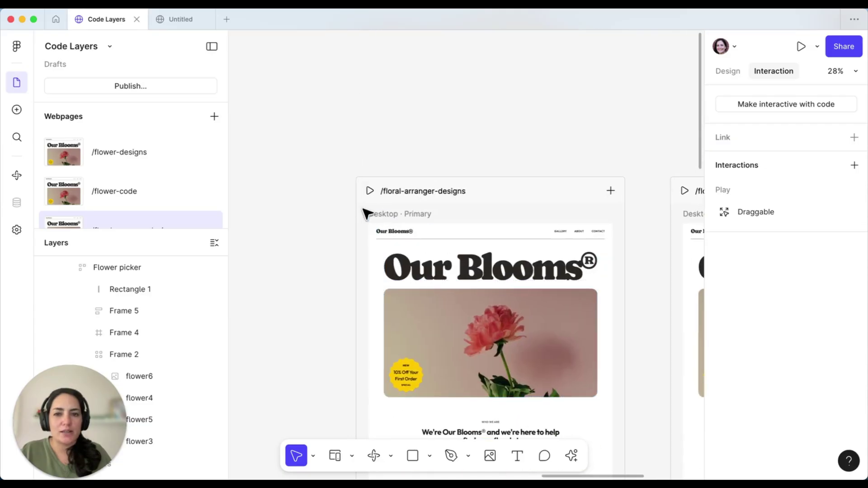
# Step: Preview /floral-arranger-designs and drag the hydrangea from the picker toward the vase
pyautogui.click(367, 191)
pyautogui.scroll(-15, 514, 210)
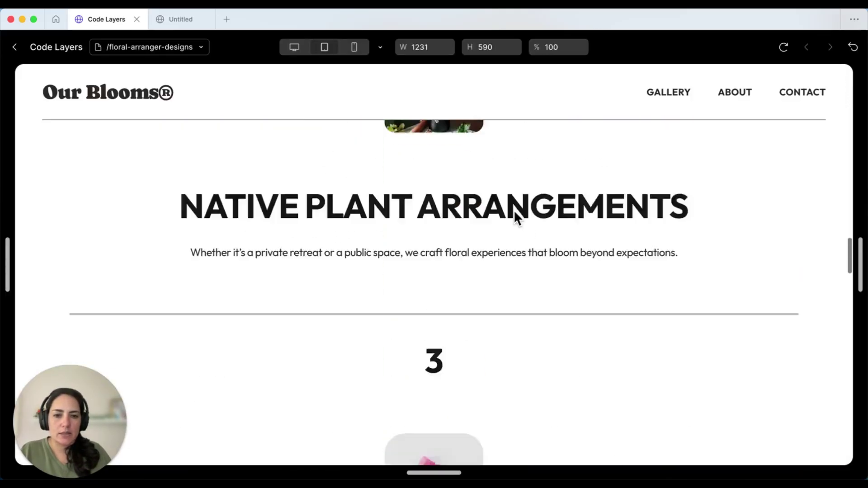
pyautogui.moveTo(671, 216); pyautogui.dragTo(508, 233)
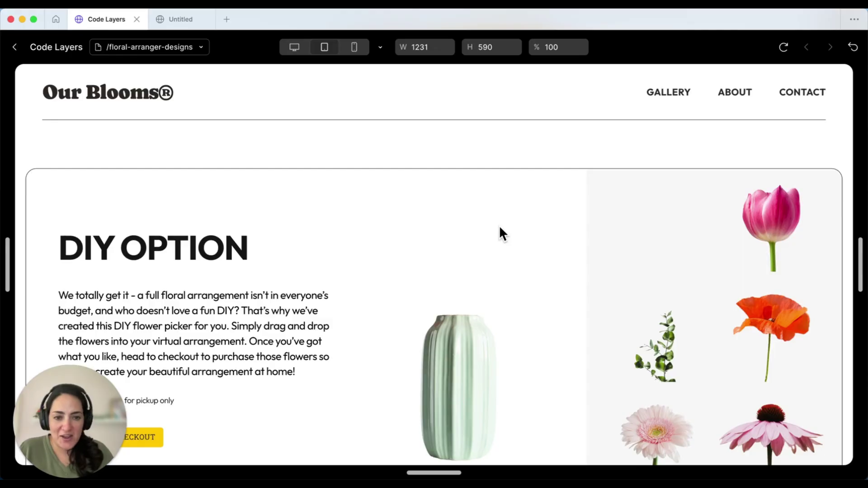
pyautogui.scroll(-2, 631, 227)
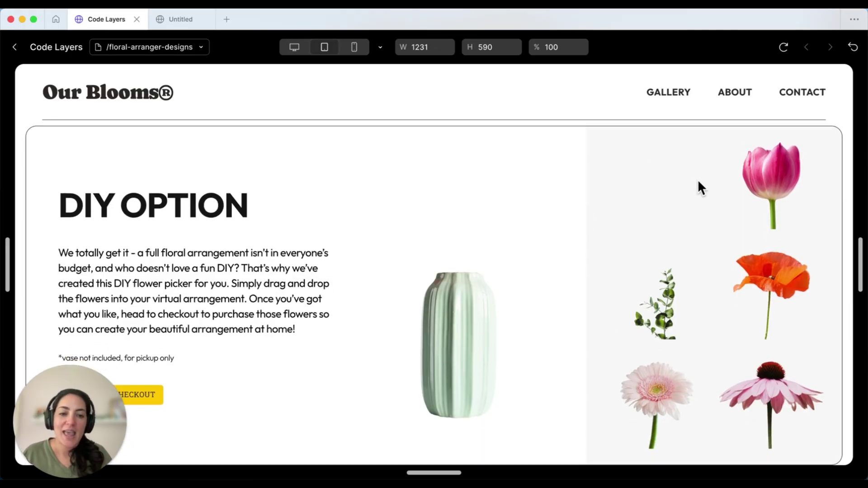
pyautogui.scroll(-1, 699, 183)
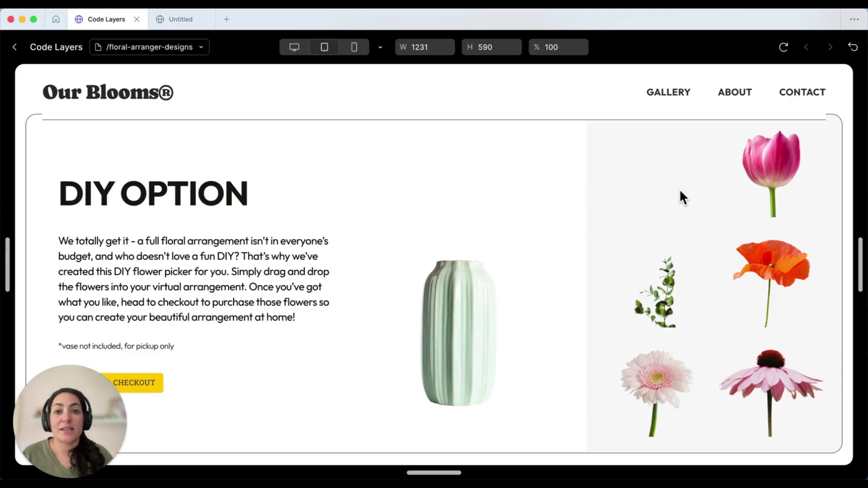
# Step: Return to the canvas and remove the Draggable interaction from the top-left picker flower
pyautogui.click(15, 46)
pyautogui.scroll(-3, 409, 151)
pyautogui.scroll(-10, 407, 149)
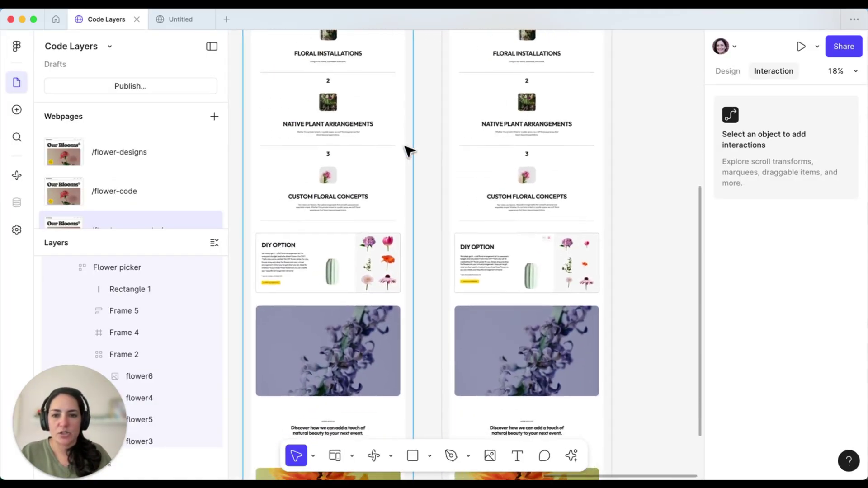
pyautogui.click(348, 277)
pyautogui.doubleClick(368, 244)
pyautogui.doubleClick(368, 244)
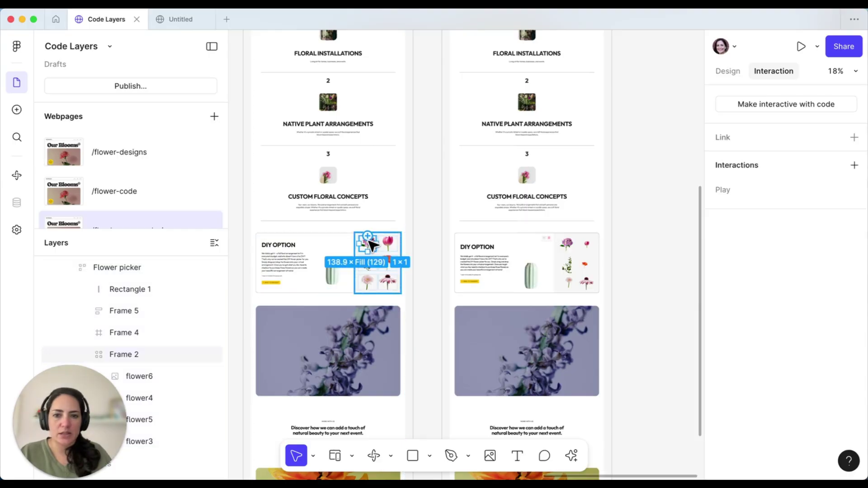
pyautogui.click(853, 212)
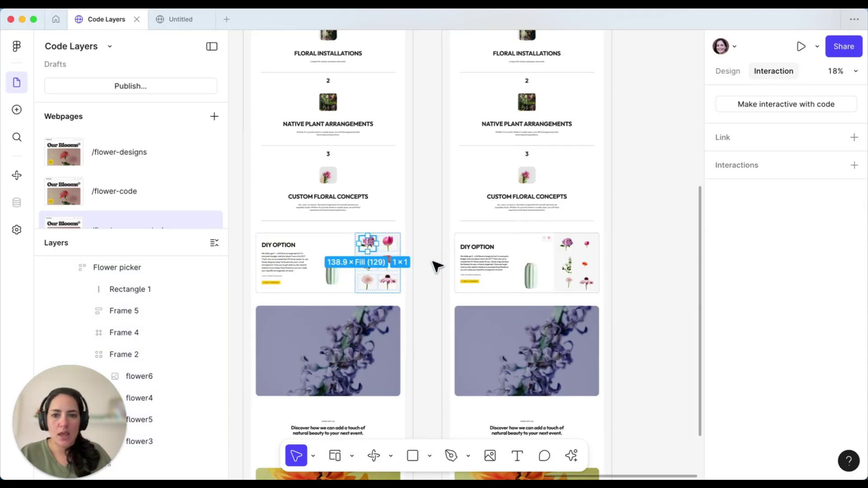
pyautogui.click(303, 260)
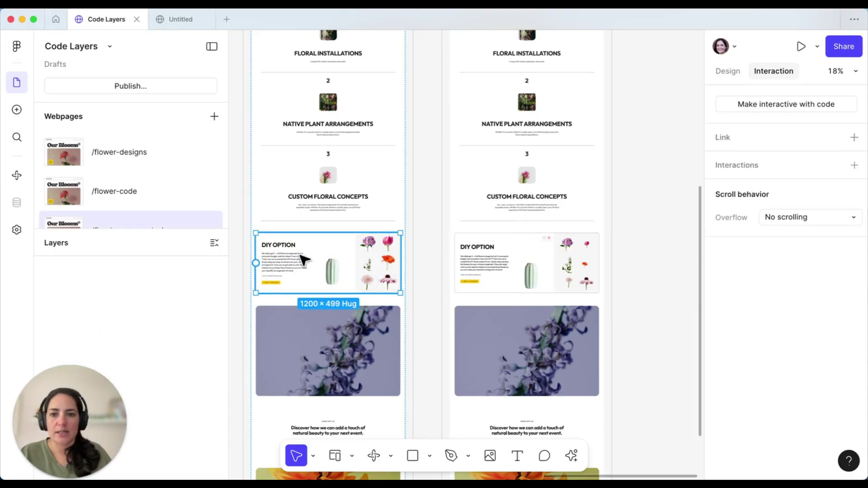
# Step: Make the Flower picker a code layer and paste the drag-and-drop bouquet request into its AI chat
pyautogui.click(776, 104)
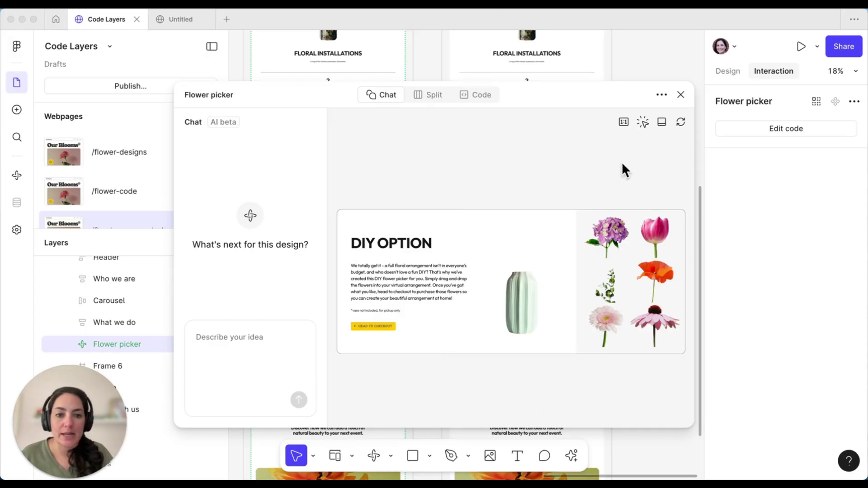
pyautogui.click(206, 346)
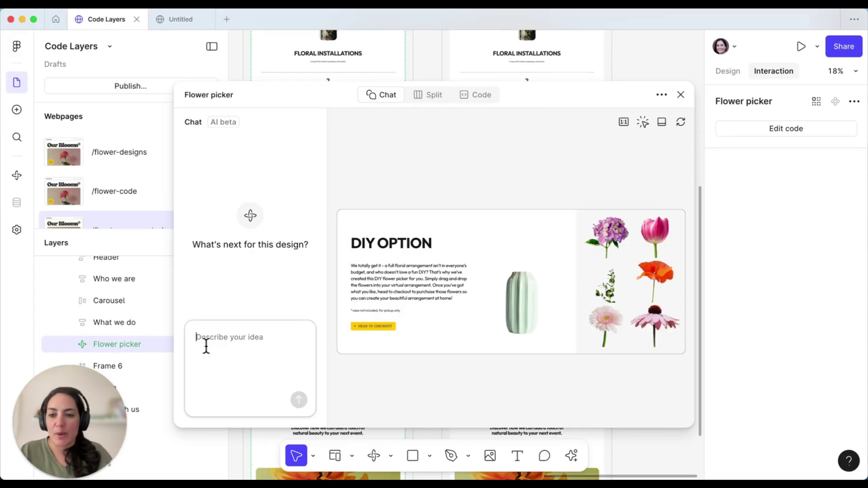
pyautogui.write('i want to create a DIY floral bouquet arrangement. On the right side, i have 6 flower options. I want to be able to drag and drop a copy of each flower, as many times as i want, anywhere on the canvas. The copy of the flowers should be the exact same size as the original flower image. the design should not be altered.')
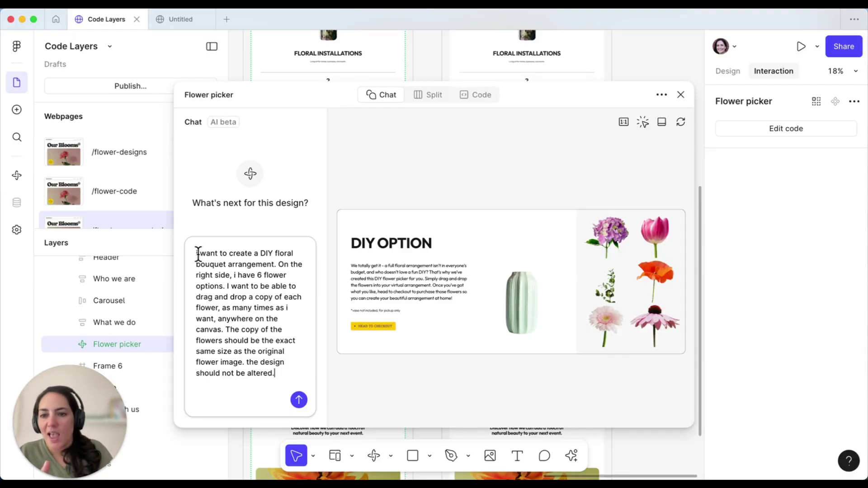
pyautogui.moveTo(198, 255); pyautogui.dragTo(304, 268)
pyautogui.click(293, 276)
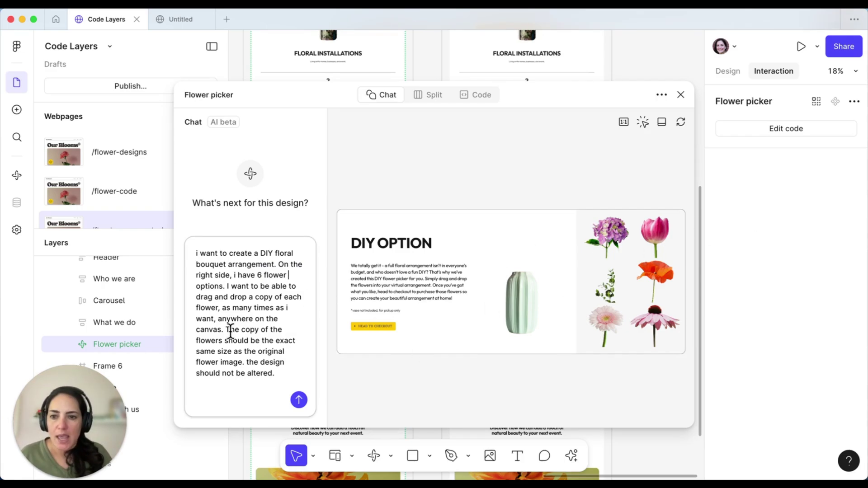
# Step: Send the bouquet request, follow the code in a widened Split view, then close the window
pyautogui.moveTo(229, 330); pyautogui.dragTo(304, 340)
pyautogui.click(274, 348)
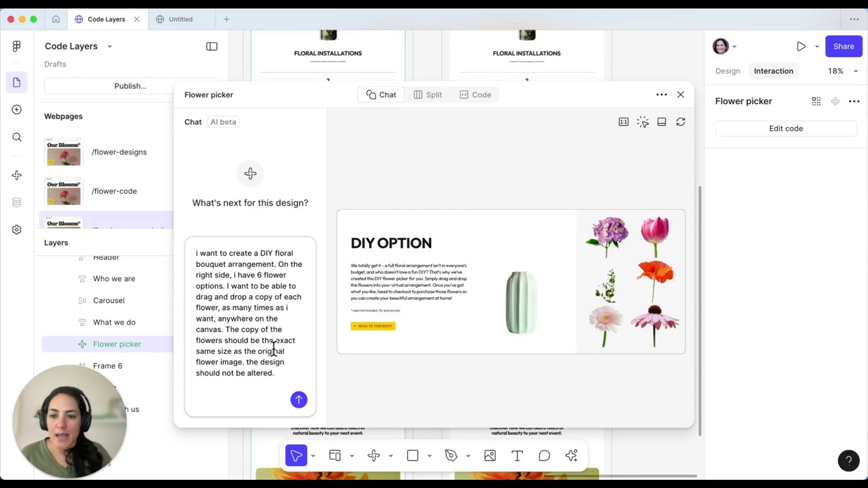
pyautogui.click(299, 400)
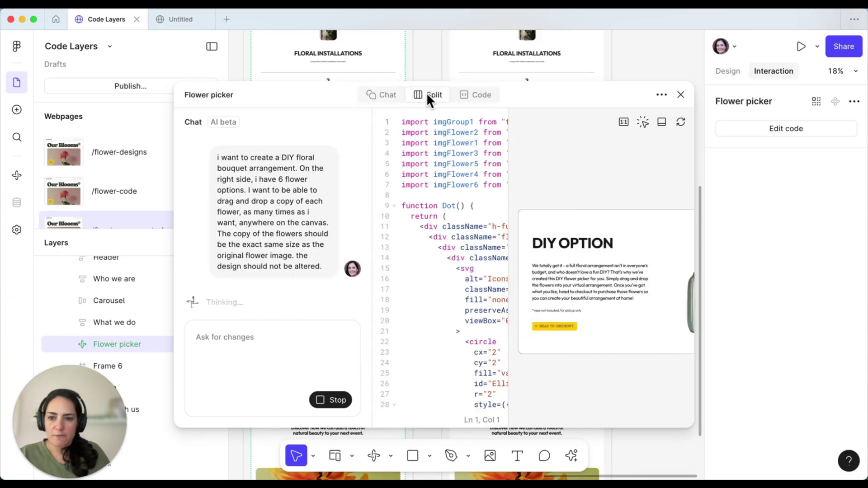
pyautogui.click(427, 94)
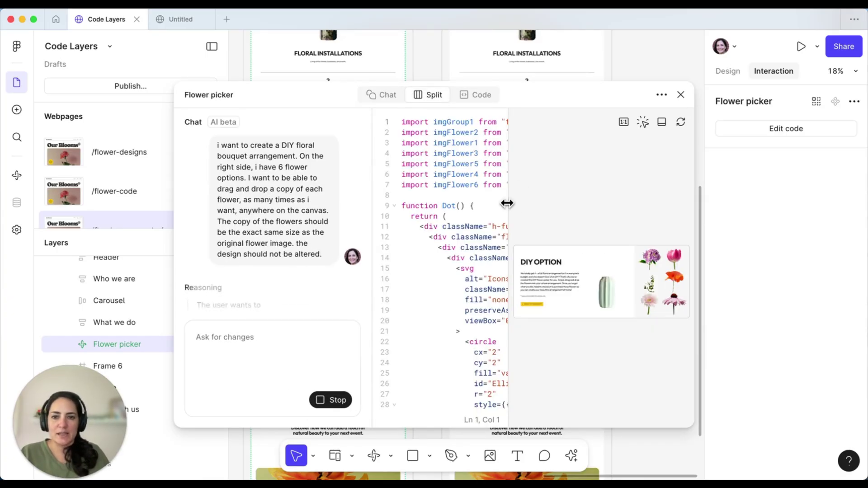
pyautogui.moveTo(508, 202); pyautogui.dragTo(560, 204)
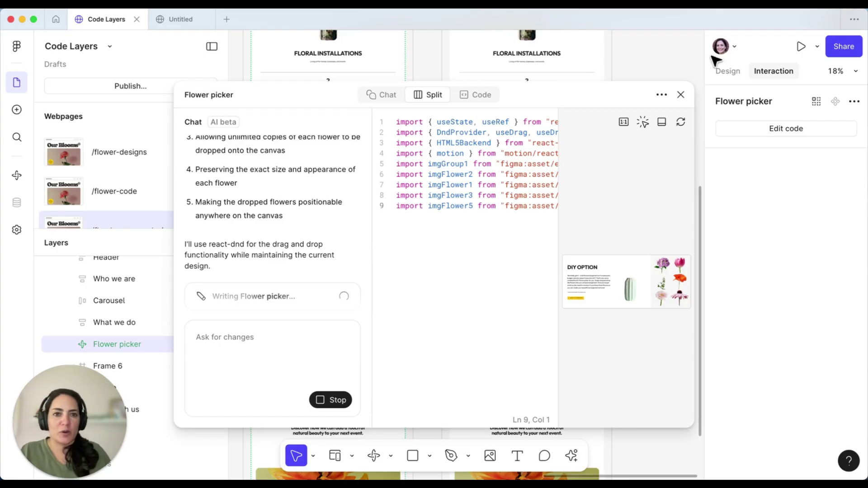
pyautogui.click(680, 95)
# Step: Reopen the Flower picker code in Chat view with a large preview, and enlarge the panel
pyautogui.click(477, 250)
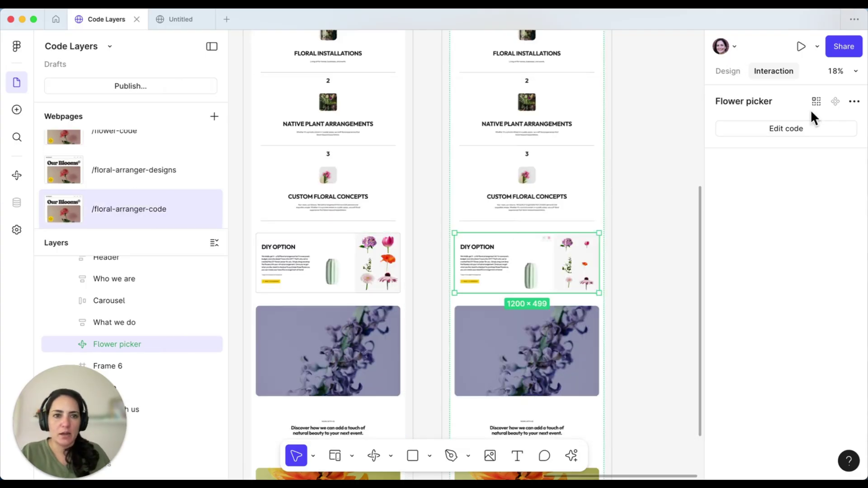
pyautogui.click(803, 127)
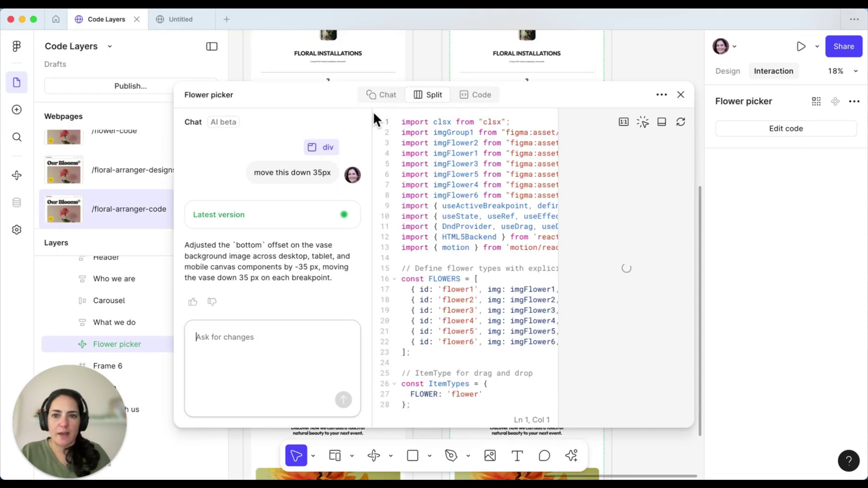
pyautogui.click(378, 94)
pyautogui.scroll(10, 273, 243)
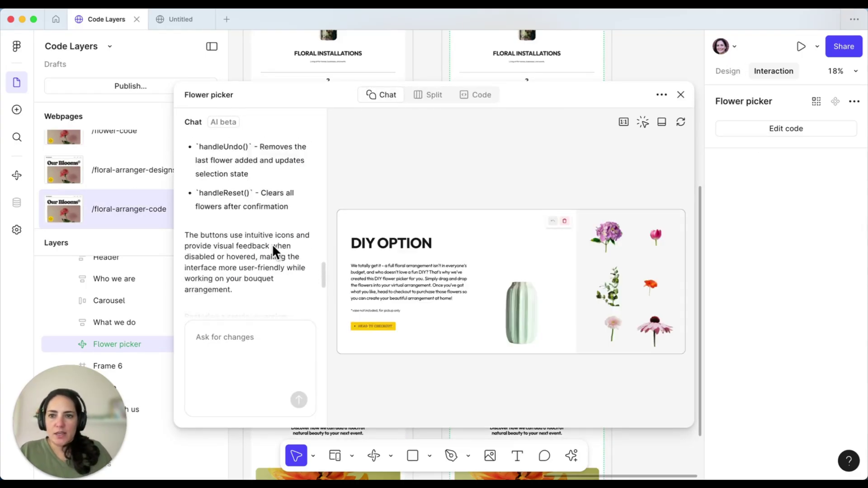
pyautogui.scroll(10, 273, 244)
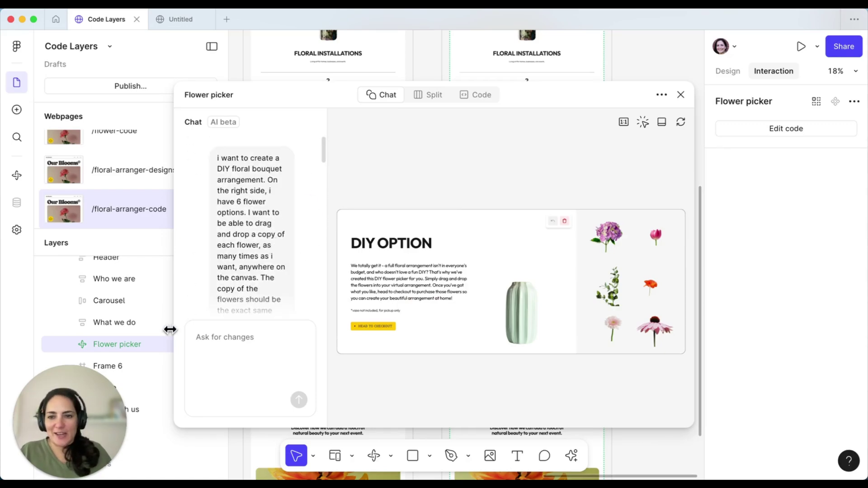
pyautogui.moveTo(172, 324); pyautogui.dragTo(74, 323)
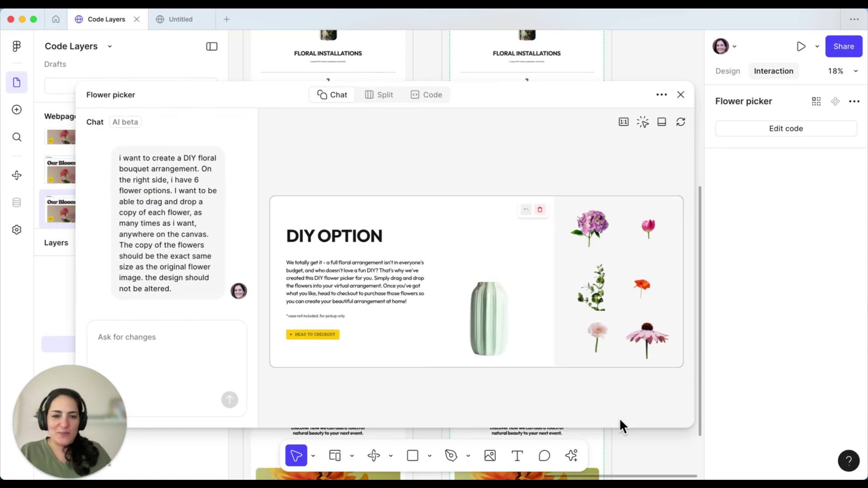
pyautogui.moveTo(692, 425); pyautogui.dragTo(826, 436)
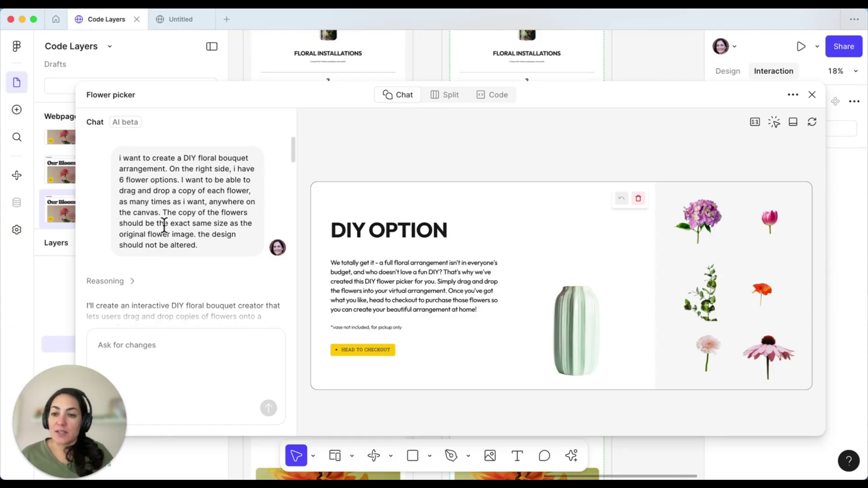
pyautogui.scroll(-10, 210, 223)
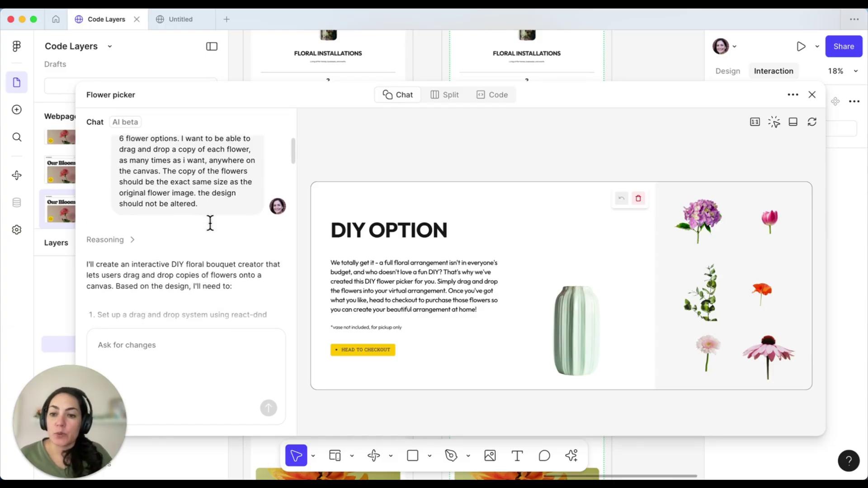
pyautogui.scroll(-3, 211, 225)
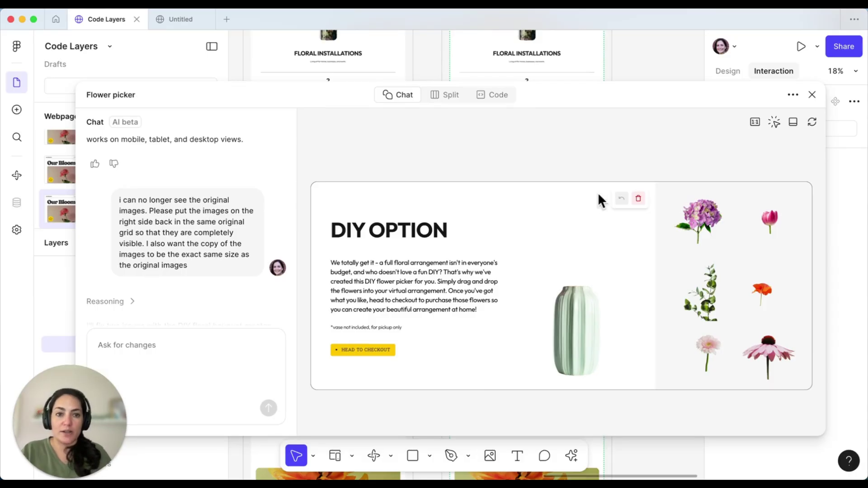
# Step: Drop two hydrangea copies onto the vase in the preview
pyautogui.moveTo(695, 216); pyautogui.dragTo(567, 244)
pyautogui.moveTo(702, 221); pyautogui.dragTo(554, 264)
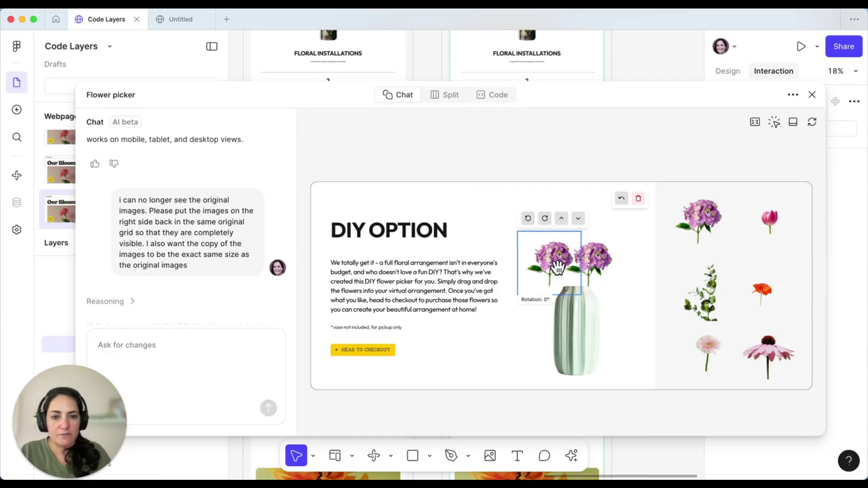
pyautogui.click(597, 260)
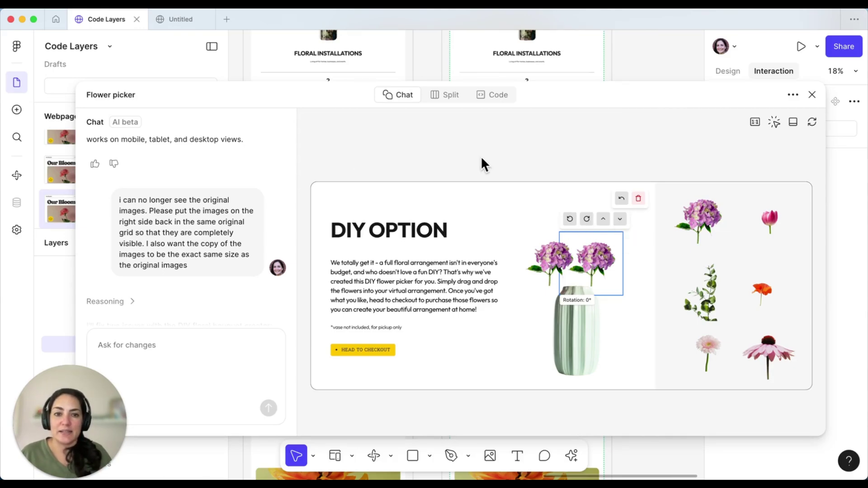
pyautogui.scroll(-4, 202, 227)
pyautogui.scroll(-10, 204, 230)
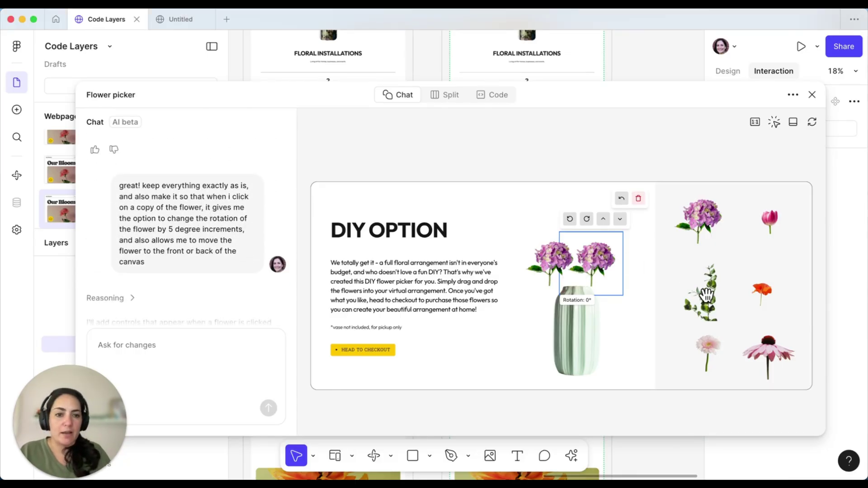
# Step: Add a eucalyptus sprig behind the hydrangeas and tilt the left hydrangea to -35°
pyautogui.moveTo(702, 293); pyautogui.dragTo(592, 267)
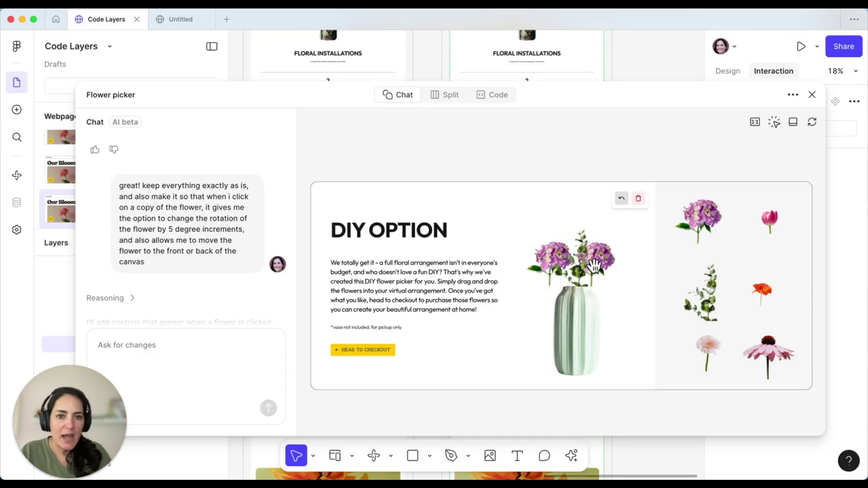
pyautogui.click(592, 267)
pyautogui.click(604, 201)
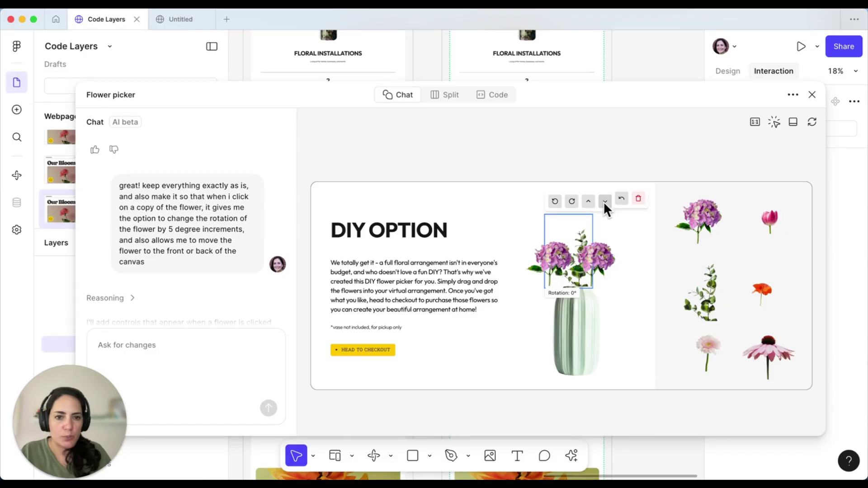
pyautogui.click(548, 262)
pyautogui.moveTo(548, 262)
pyautogui.mouseDown()
pyautogui.moveTo(563, 262)
pyautogui.moveTo(553, 263)
pyautogui.mouseUp()
pyautogui.click(543, 218)
pyautogui.click(543, 218)
pyautogui.click(542, 218)
pyautogui.click(543, 218)
pyautogui.click(543, 218)
pyautogui.click(543, 218)
pyautogui.click(543, 218)
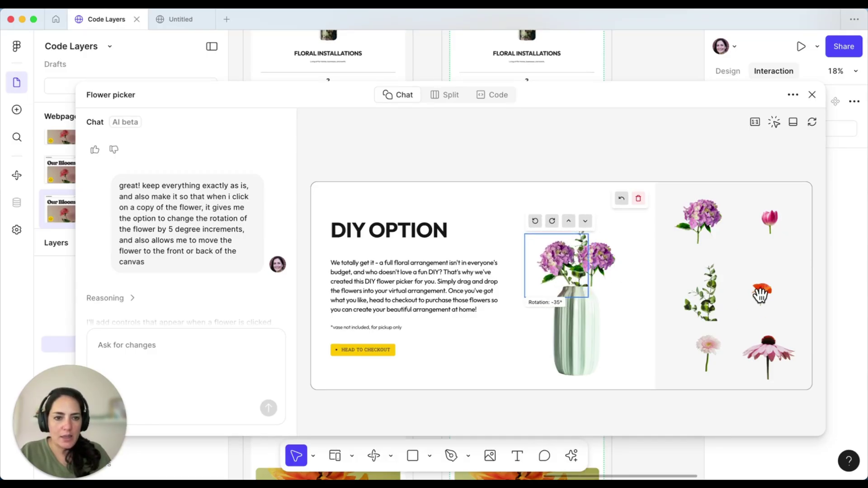
# Step: Add an orange poppy brought forward and a pink flower tilted 20° left to the bouquet
pyautogui.moveTo(762, 292); pyautogui.dragTo(588, 265)
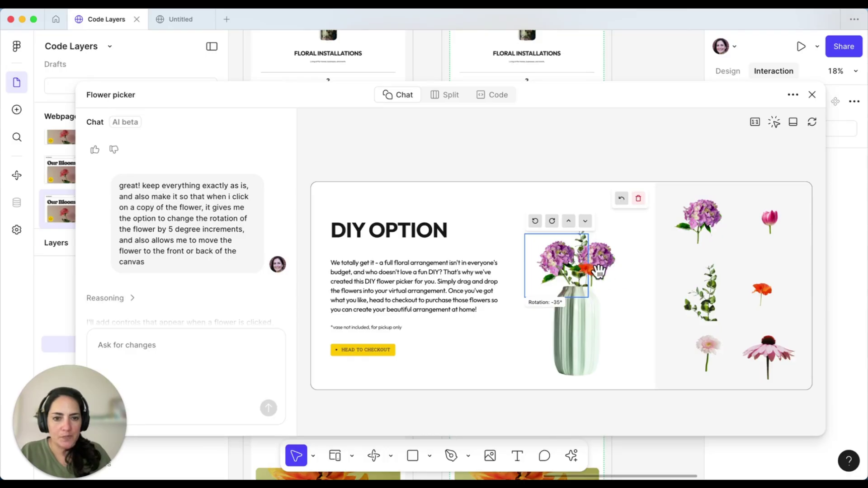
pyautogui.click(616, 267)
pyautogui.moveTo(714, 347); pyautogui.dragTo(573, 263)
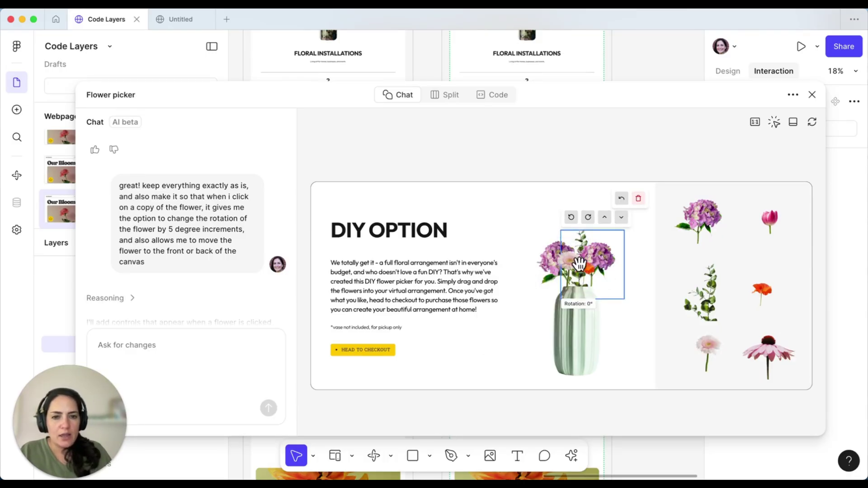
pyautogui.click(574, 264)
pyautogui.click(538, 222)
pyautogui.click(538, 222)
pyautogui.click(538, 222)
pyautogui.click(537, 223)
pyautogui.click(537, 223)
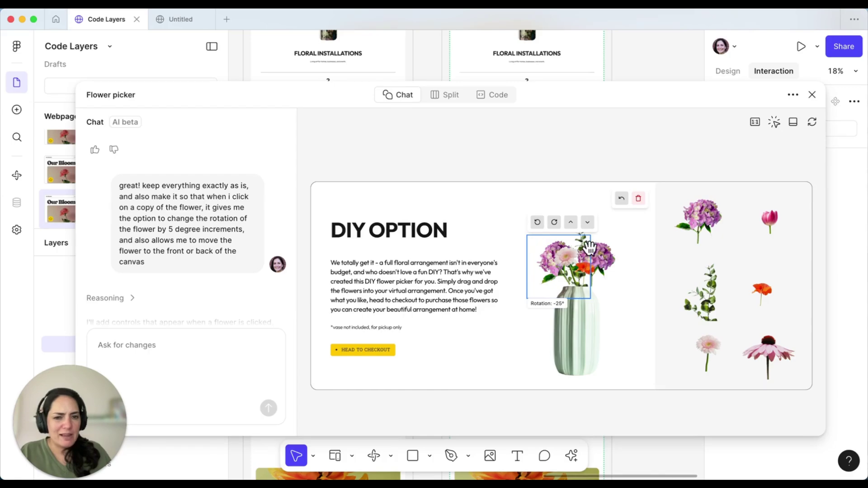
pyautogui.click(626, 297)
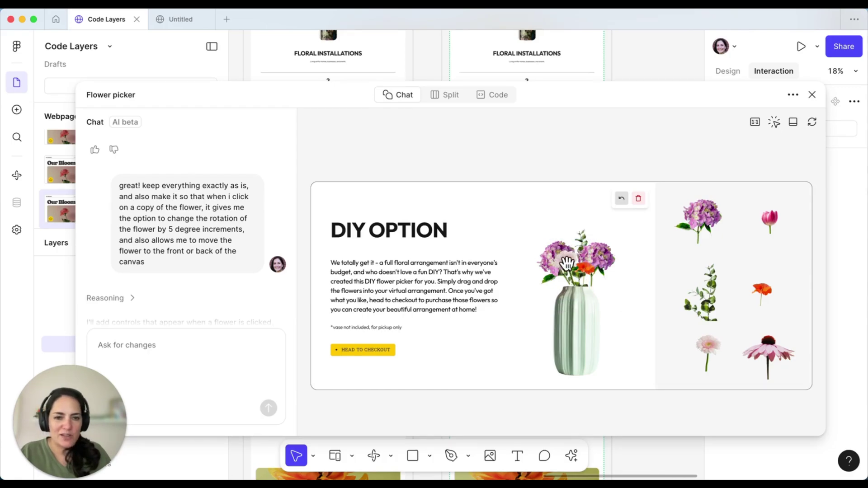
pyautogui.click(567, 264)
pyautogui.click(565, 262)
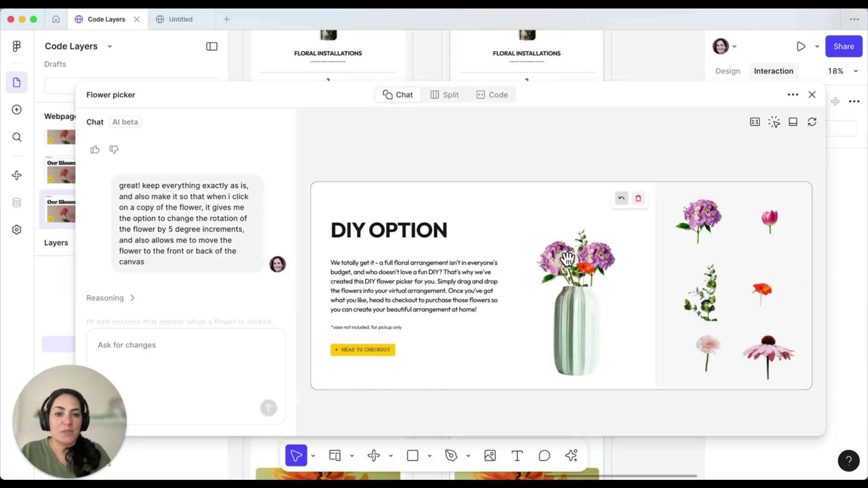
pyautogui.click(562, 258)
# Step: Undo the last added flower, then clear all flowers from the vase and confirm
pyautogui.scroll(15, 133, 219)
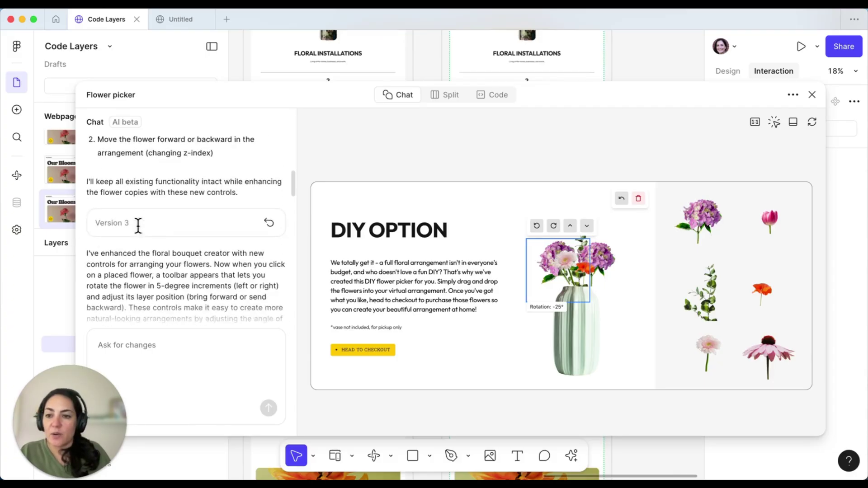
pyautogui.moveTo(126, 201); pyautogui.dragTo(250, 210)
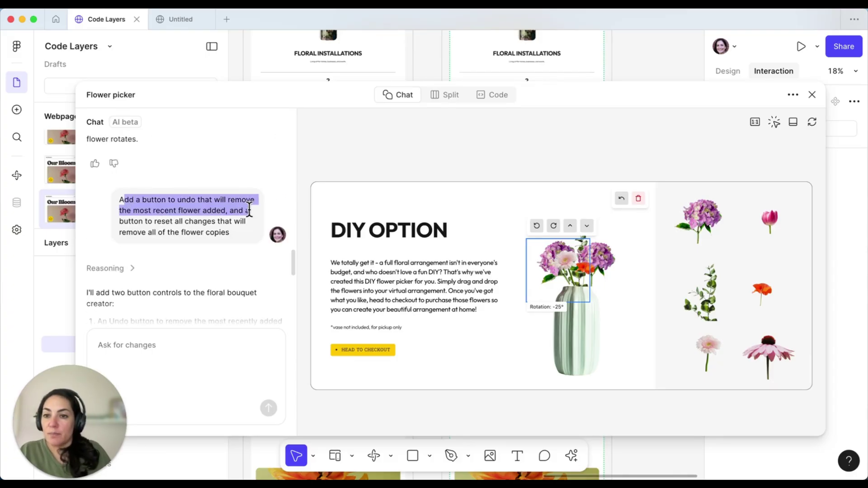
pyautogui.click(250, 212)
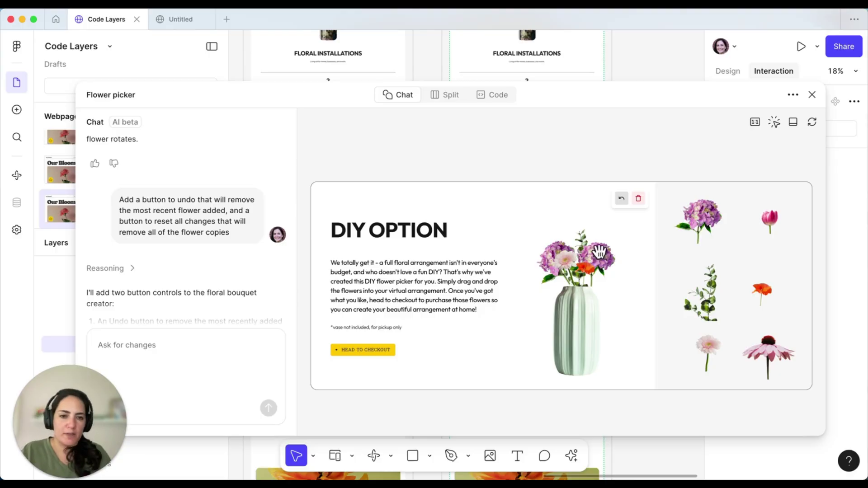
pyautogui.click(619, 197)
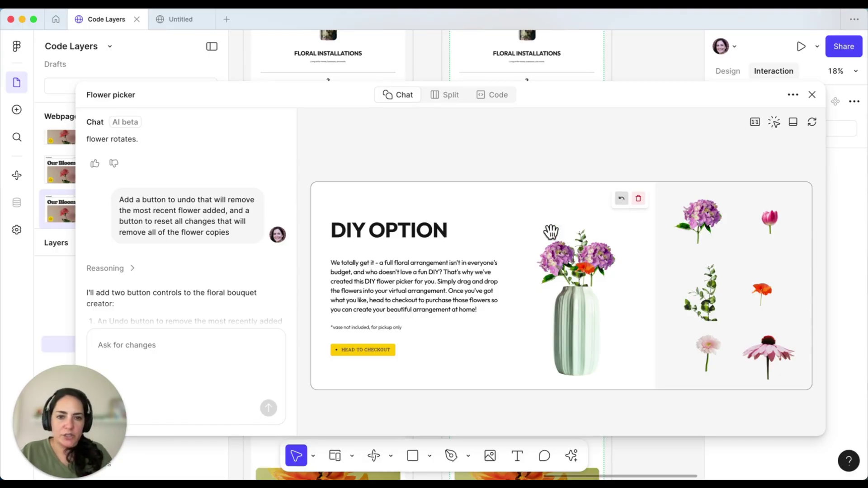
pyautogui.click(638, 199)
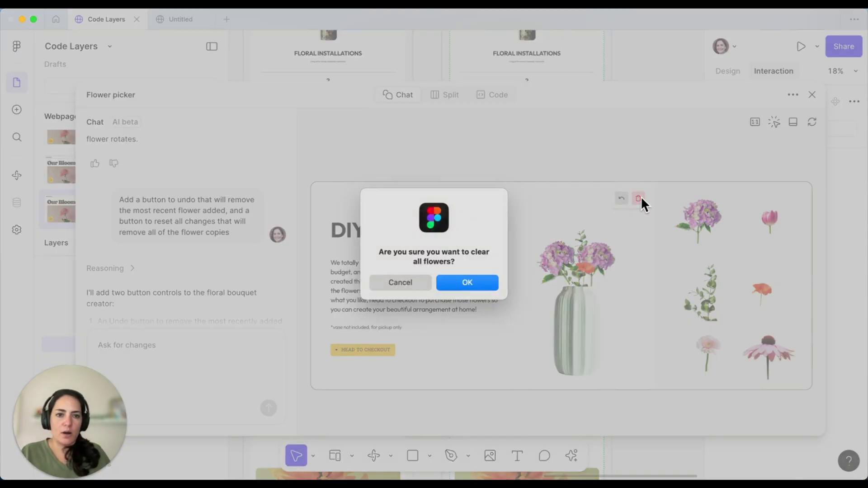
pyautogui.click(468, 280)
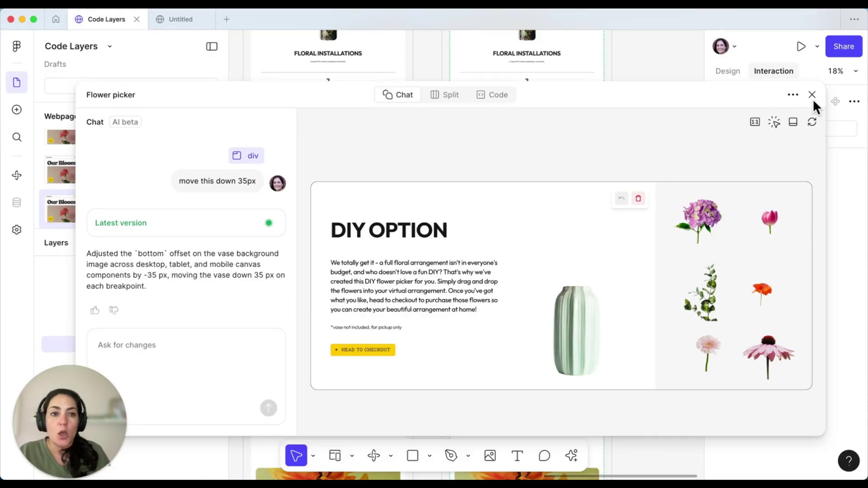
# Step: With Point and edit, set the undo/reset bar background to 7C7C7C and show its code
pyautogui.click(775, 122)
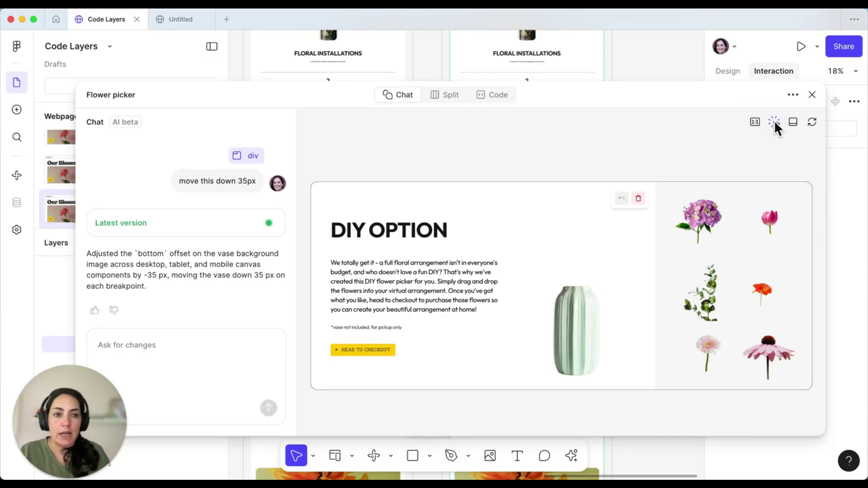
pyautogui.click(573, 319)
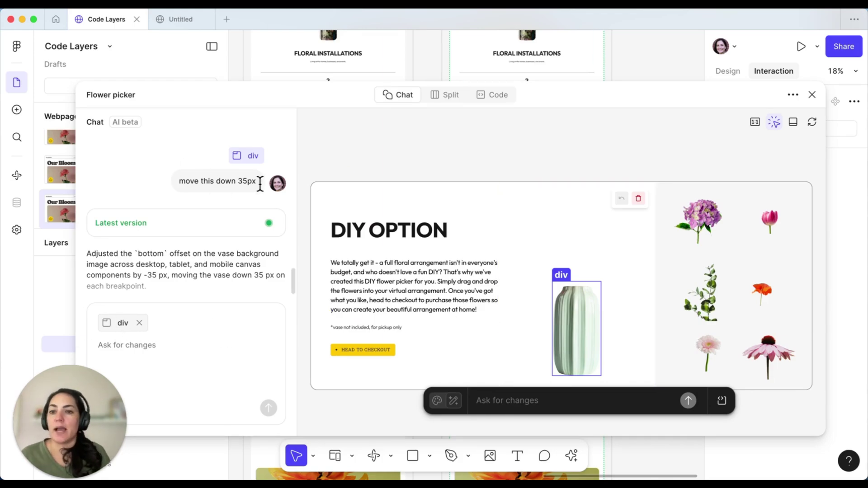
pyautogui.click(632, 206)
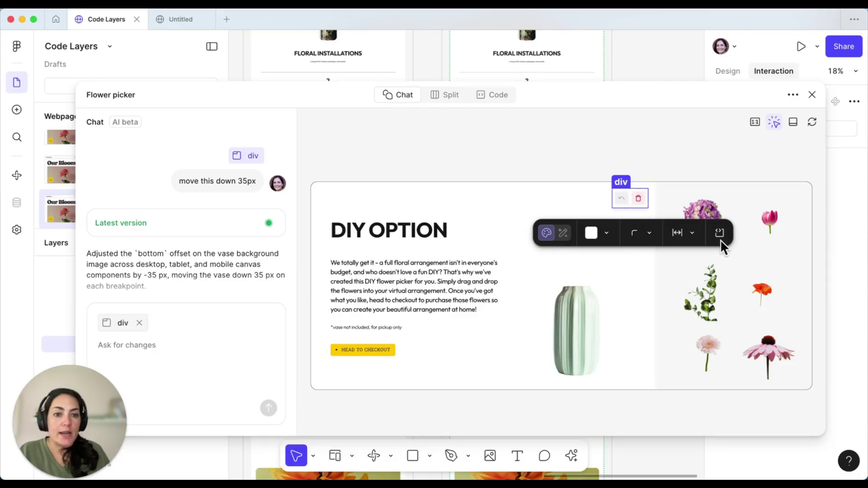
pyautogui.click(606, 233)
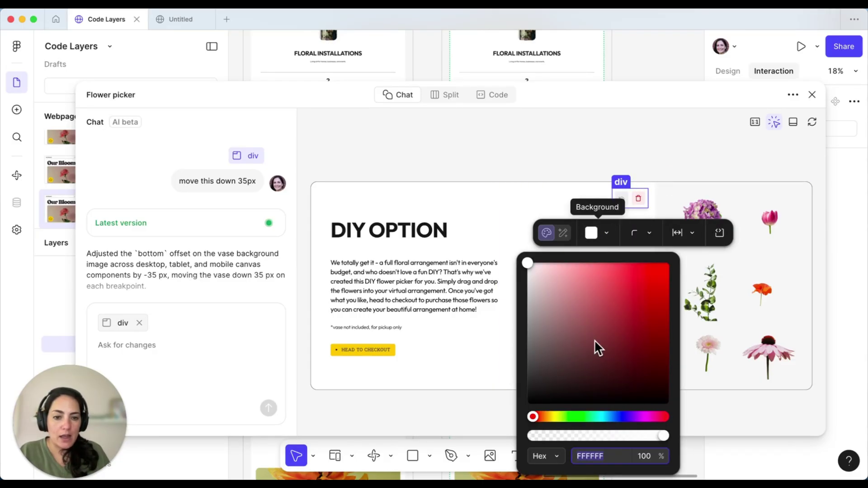
pyautogui.moveTo(528, 263); pyautogui.dragTo(523, 337)
pyautogui.click(652, 199)
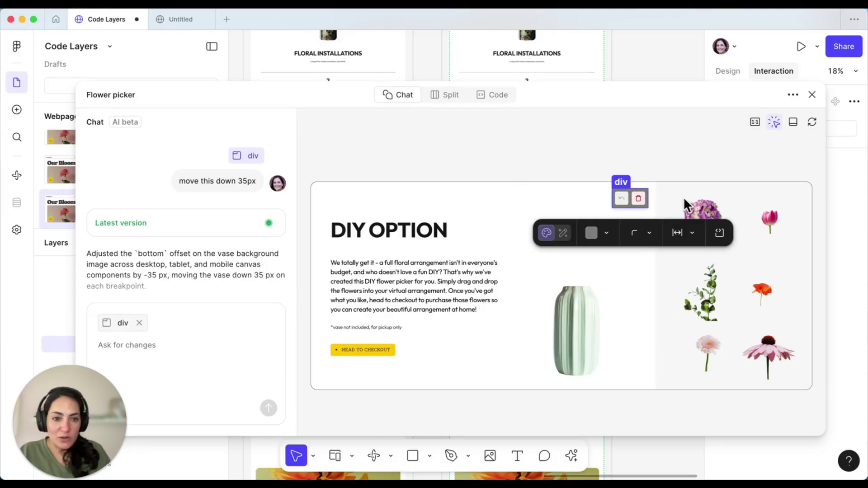
pyautogui.click(719, 232)
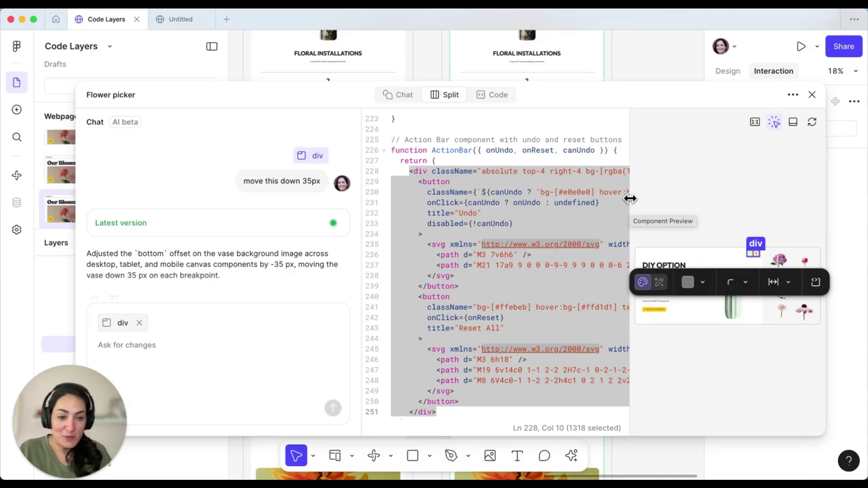
# Step: Enlarge the Flower picker editor and widen its code pane beside the preview
pyautogui.moveTo(616, 103); pyautogui.dragTo(560, 54)
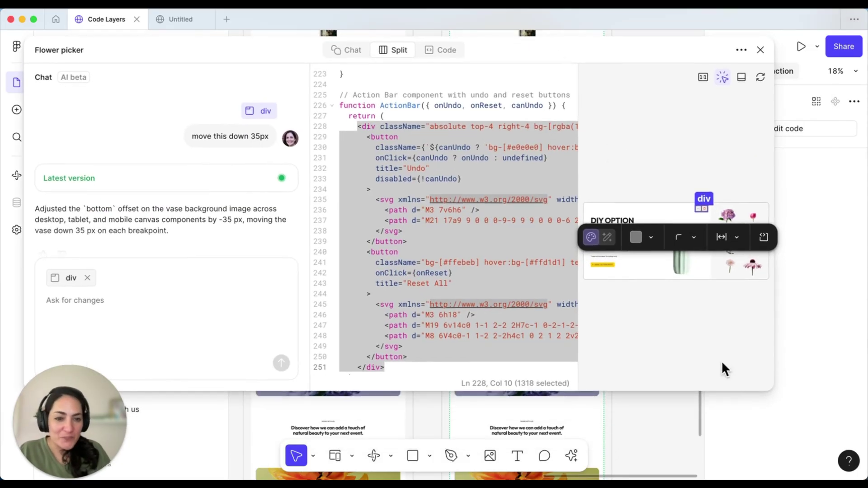
pyautogui.moveTo(771, 388); pyautogui.dragTo(836, 453)
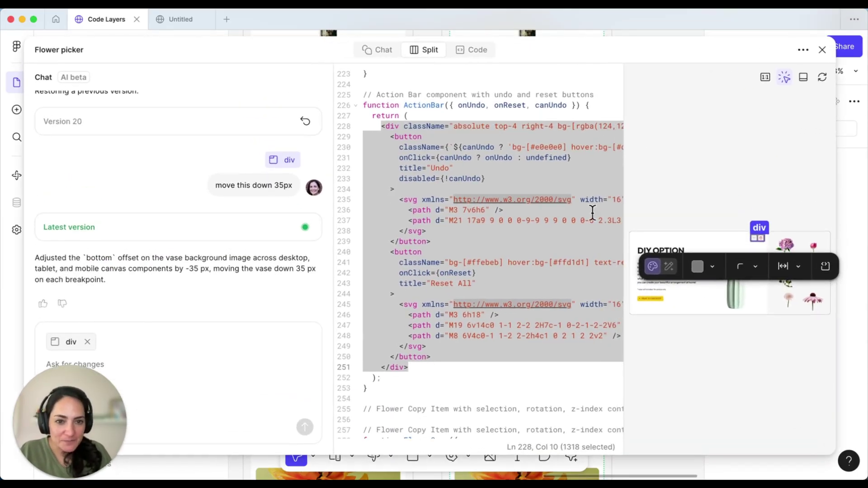
pyautogui.moveTo(624, 149); pyautogui.dragTo(580, 149)
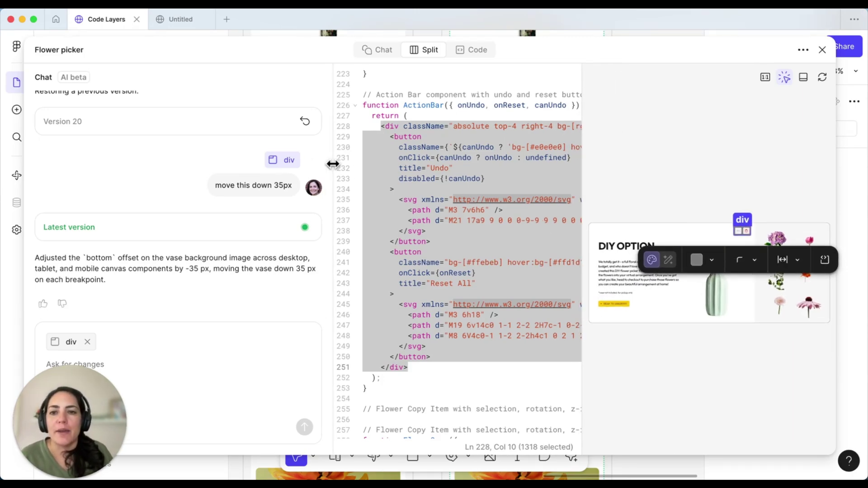
pyautogui.moveTo(334, 163); pyautogui.dragTo(158, 163)
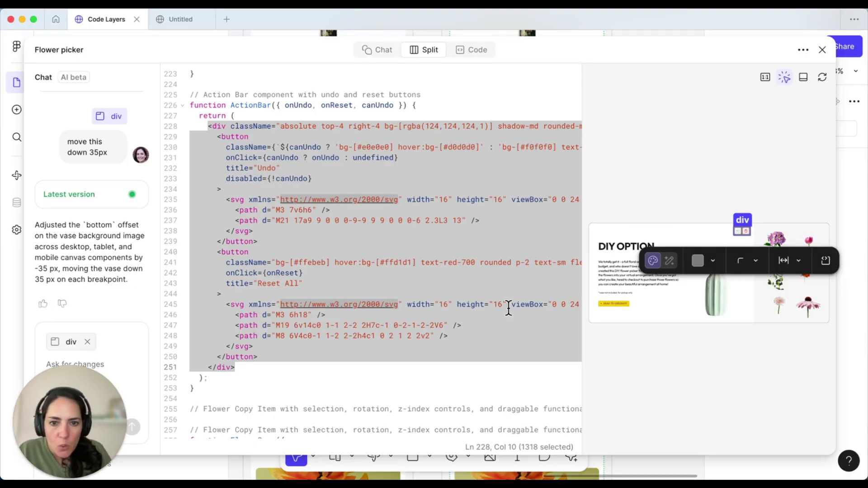
# Step: Change the reset icon's width and height on line 245 from 16 to 32
pyautogui.click(445, 305)
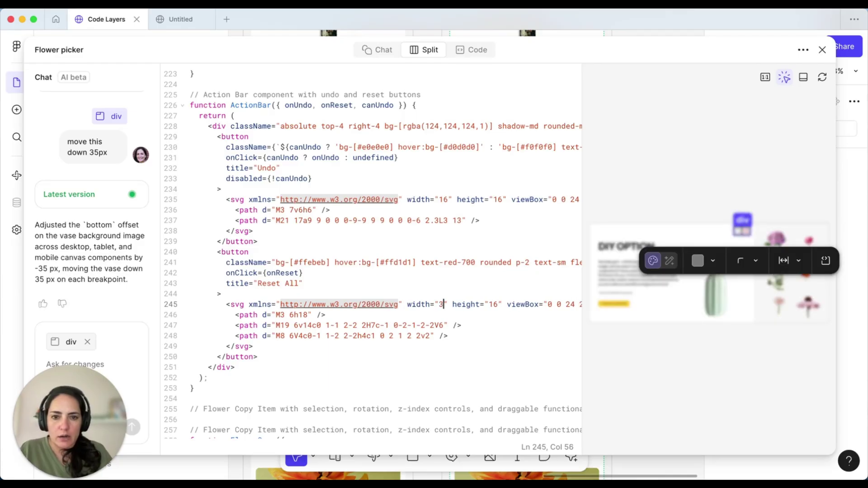
pyautogui.press('BackSpace')
pyautogui.press('Delete')
pyautogui.write('32')
pyautogui.click(503, 305)
pyautogui.press('BackSpace')
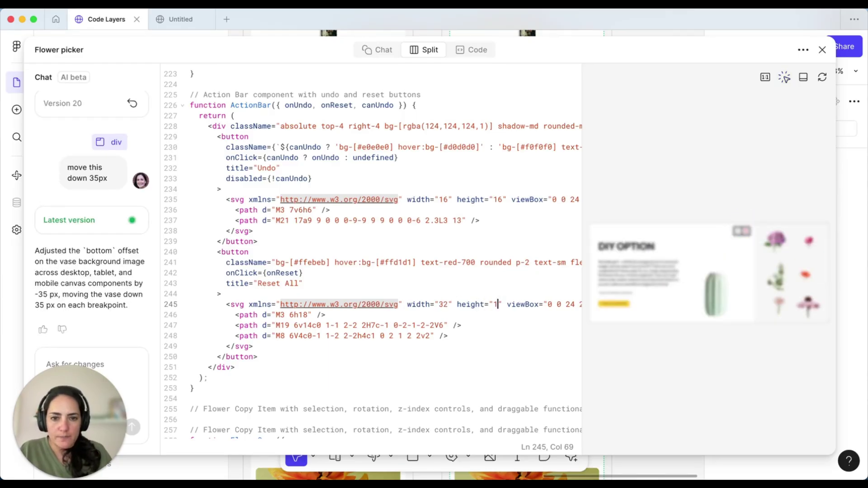
pyautogui.press('BackSpace')
pyautogui.write('32')
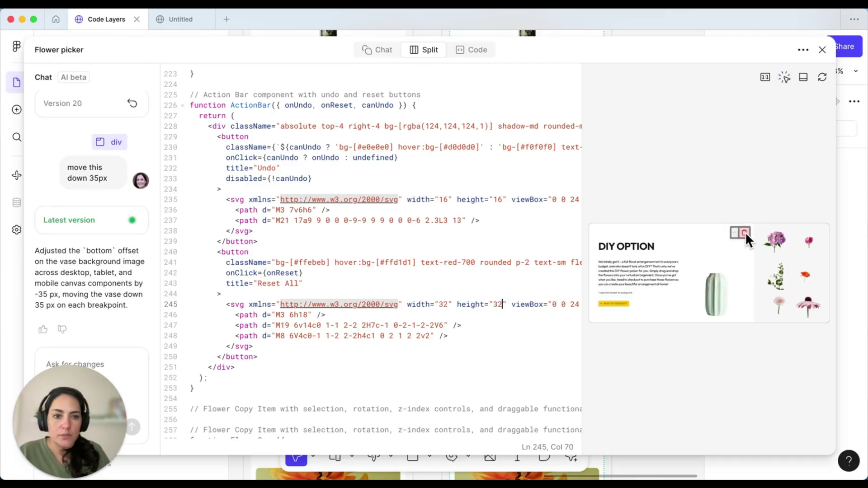
# Step: Set the undo icon's height and width on line 235 from 16 to 32
pyautogui.click(502, 200)
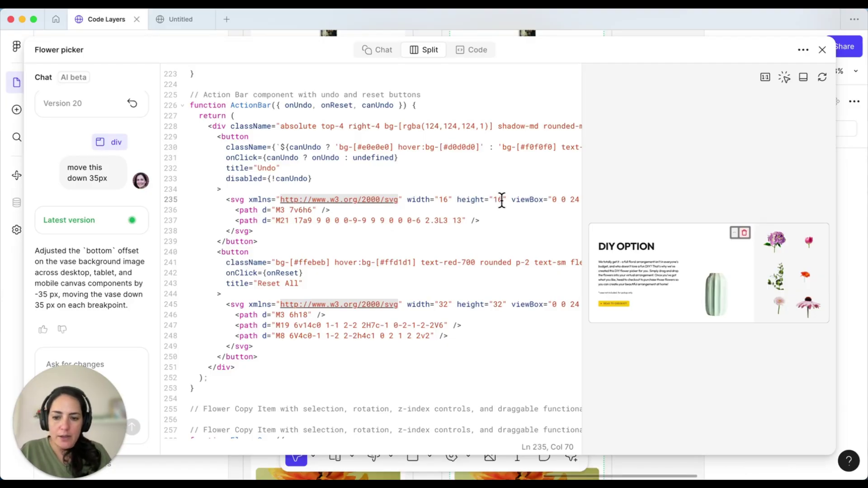
pyautogui.press('BackSpace')
pyautogui.press('BackSpace')
pyautogui.write('32')
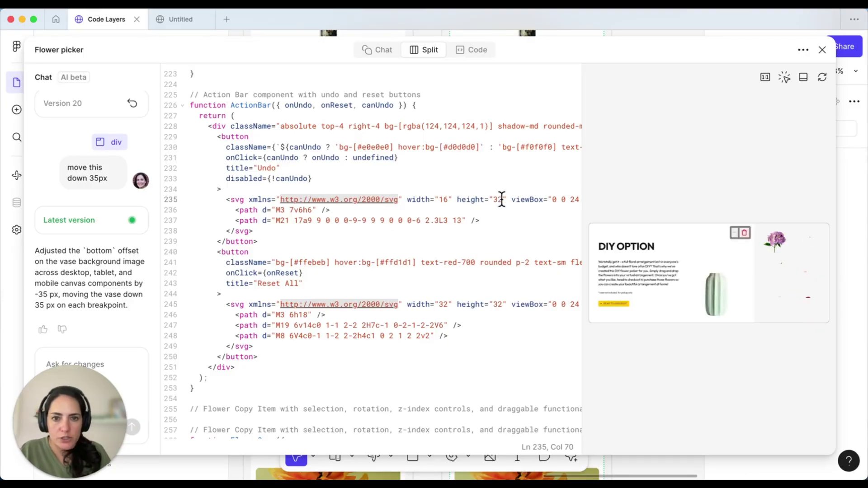
pyautogui.doubleClick(446, 200)
pyautogui.write('32')
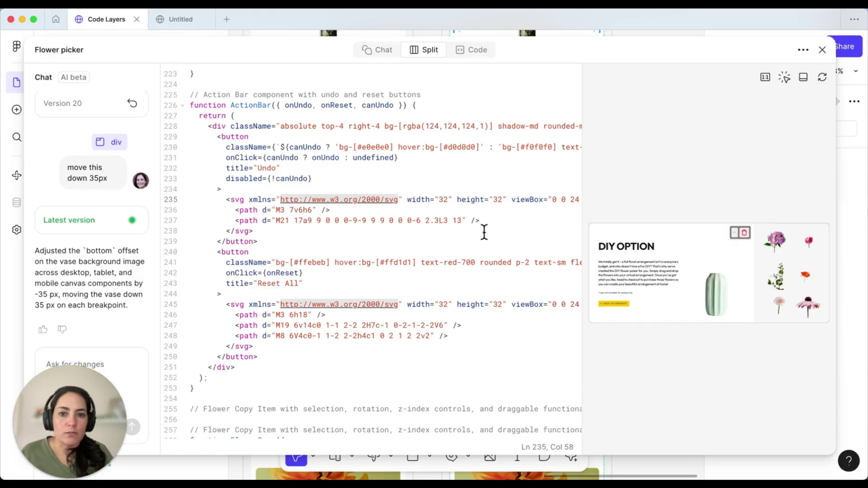
pyautogui.click(452, 219)
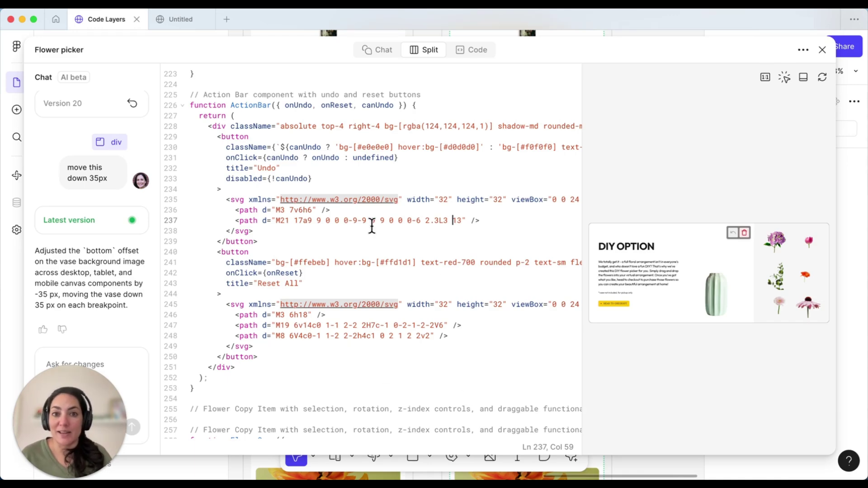
# Step: Close the code editor, zoom to the DIY Option flower picker, and show its ••• layer options
pyautogui.click(823, 49)
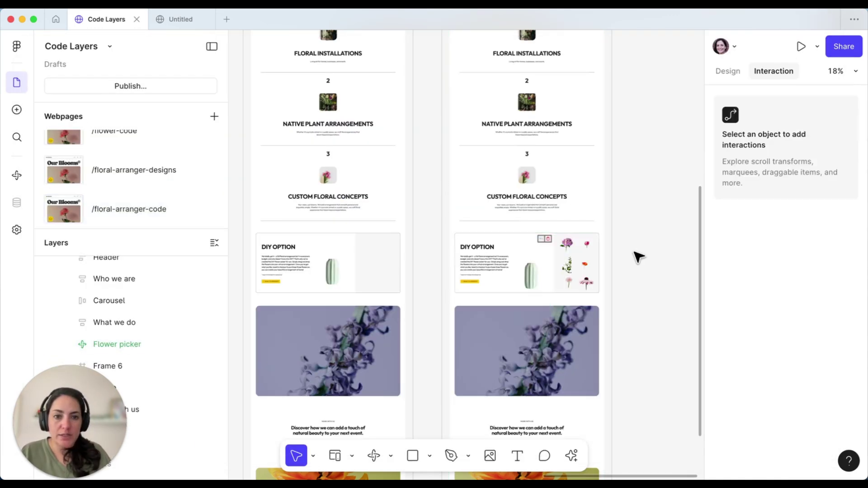
pyautogui.click(510, 289)
pyautogui.hotkey('shift', '2')
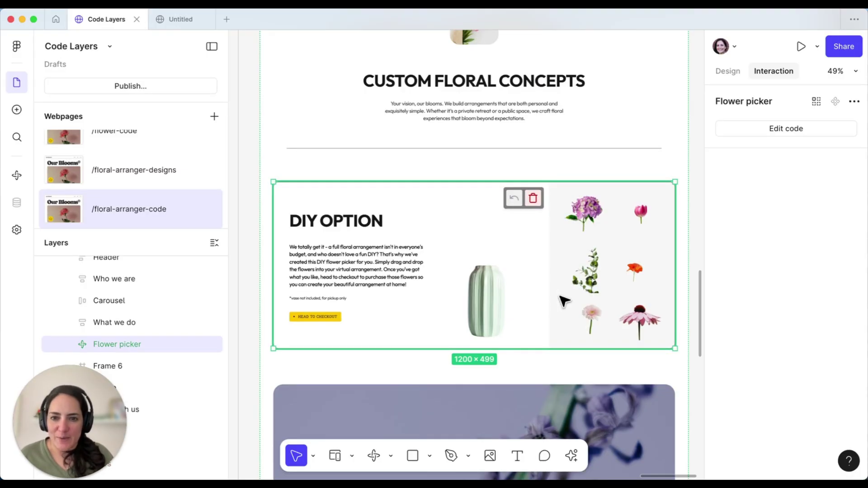
pyautogui.doubleClick(456, 297)
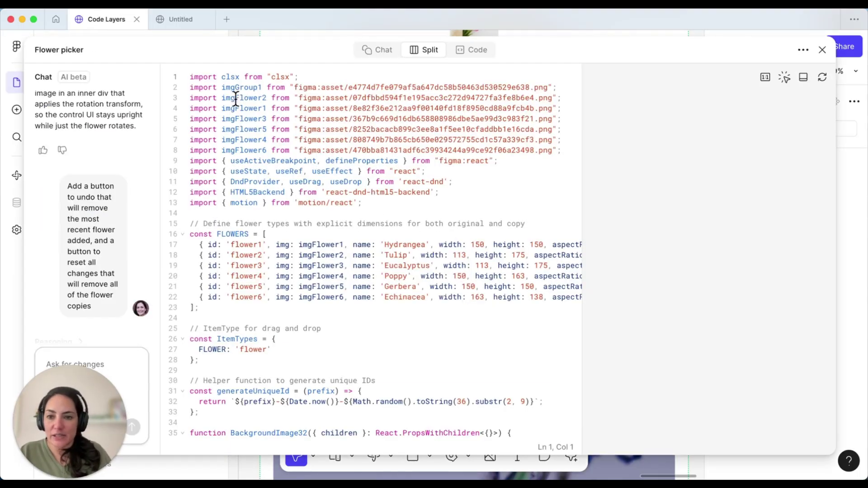
pyautogui.click(823, 49)
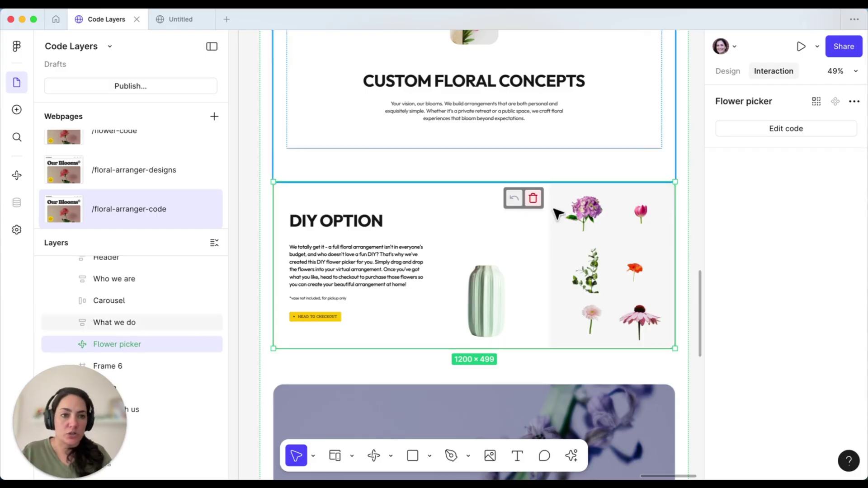
pyautogui.click(855, 102)
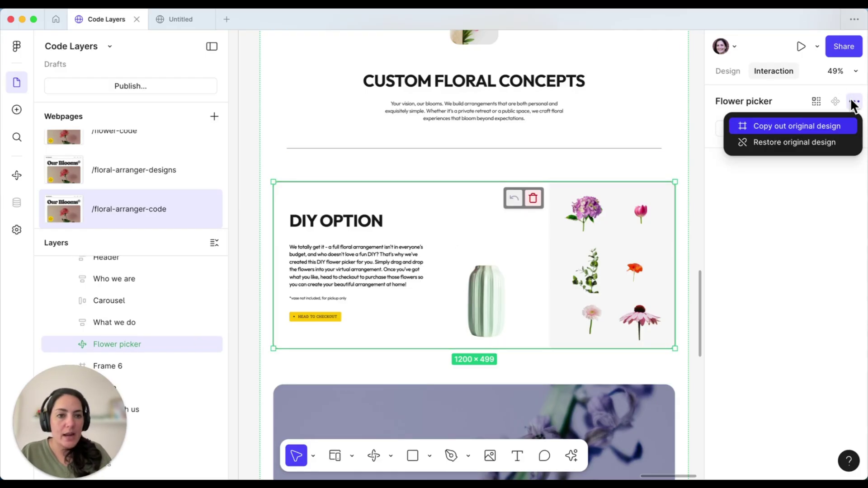
# Step: Copy out the Flower picker's original design and move Frame 2 beside the DIY section
pyautogui.click(814, 124)
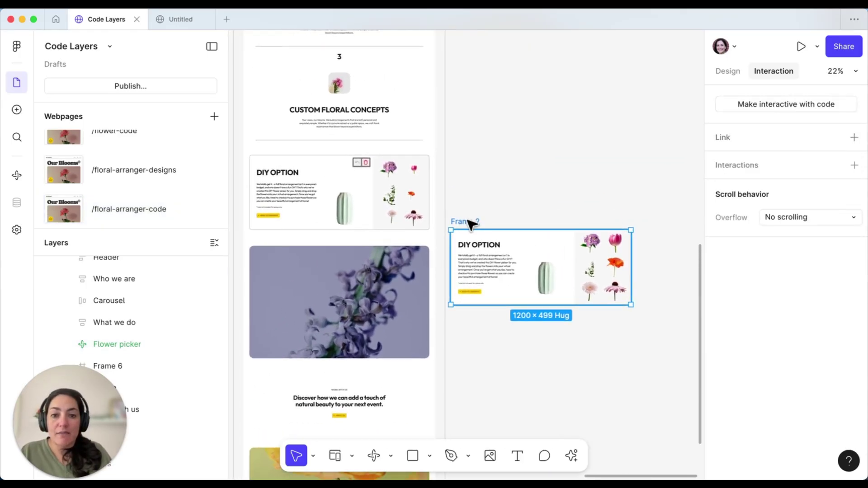
pyautogui.moveTo(469, 223); pyautogui.dragTo(473, 147)
pyautogui.scroll(5, 535, 184)
pyautogui.scroll(1, 565, 199)
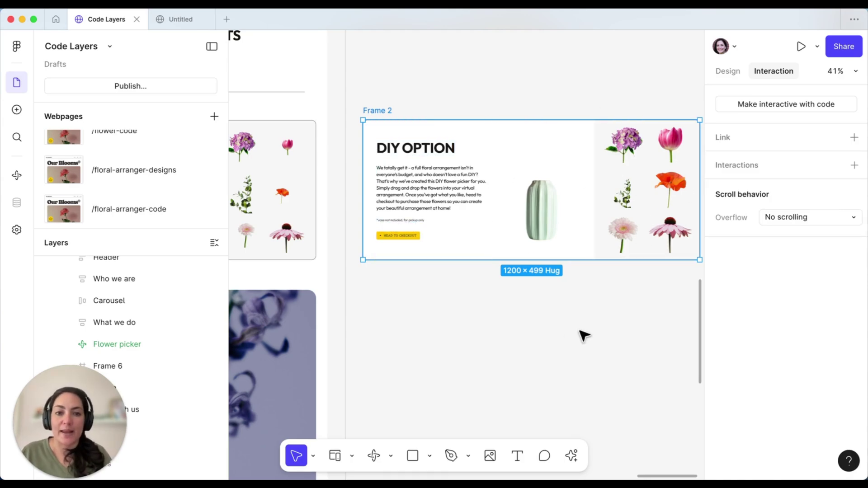
pyautogui.scroll(-2, 585, 327)
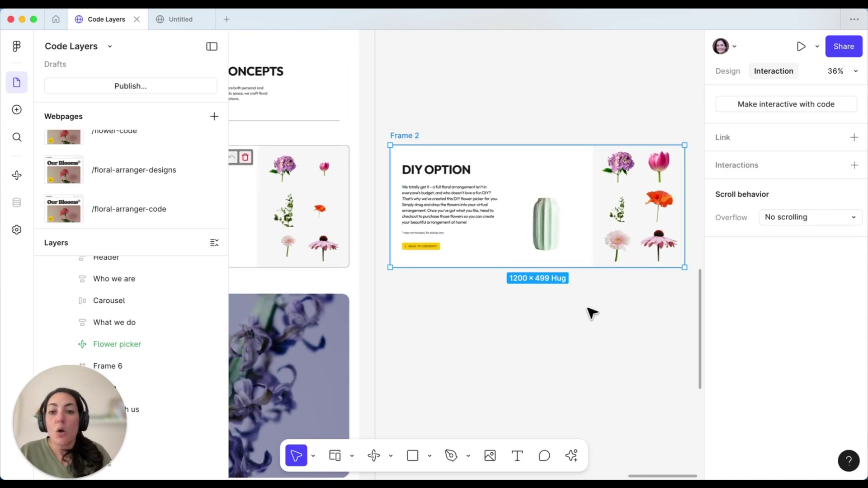
pyautogui.hscroll(-5, 592, 313)
# Step: Try Restore original design on the Flower picker, then undo it with Cmd+Z
pyautogui.click(441, 243)
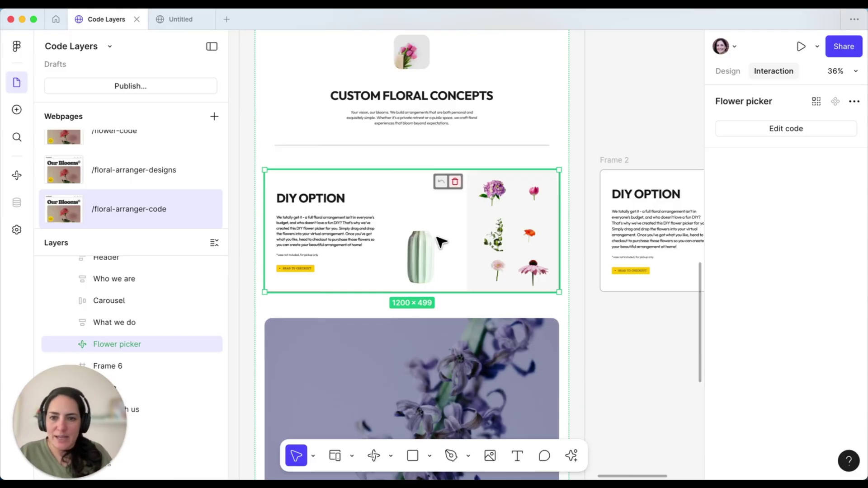
pyautogui.click(858, 105)
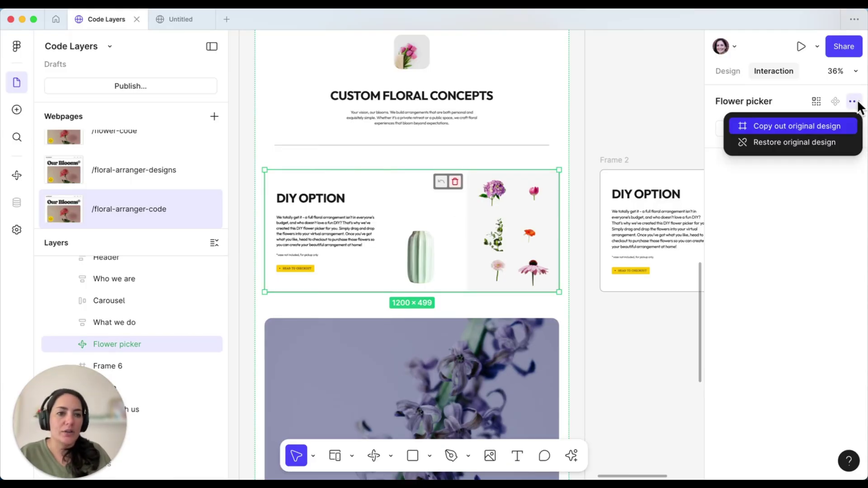
pyautogui.click(801, 142)
pyautogui.scroll(-3, 328, 246)
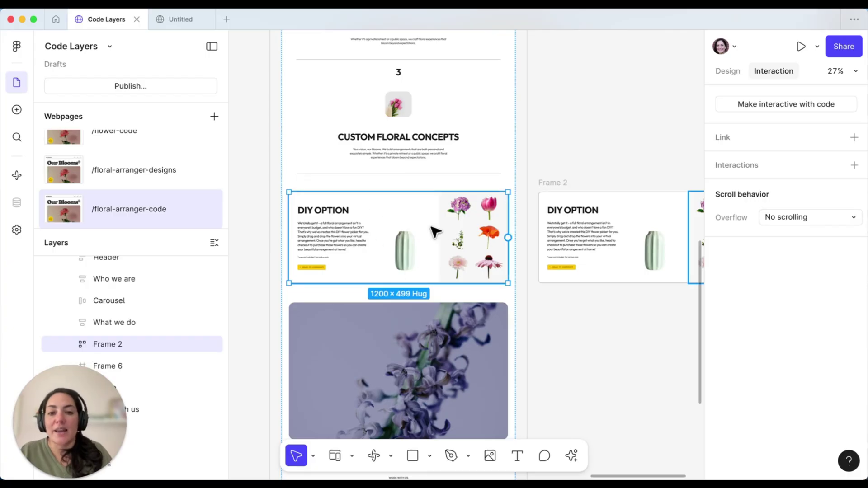
pyautogui.press('super+z')
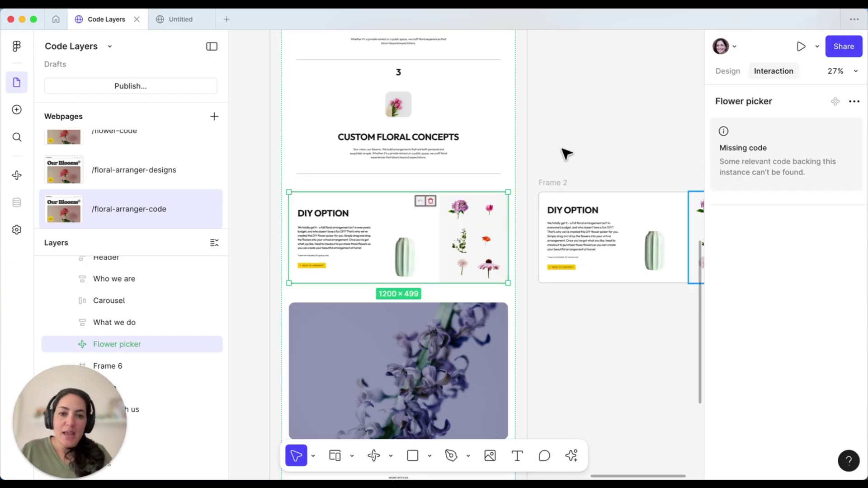
# Step: Select the confetti Code layer 1 on /confetti and drag it off the page onto the canvas
pyautogui.click(560, 156)
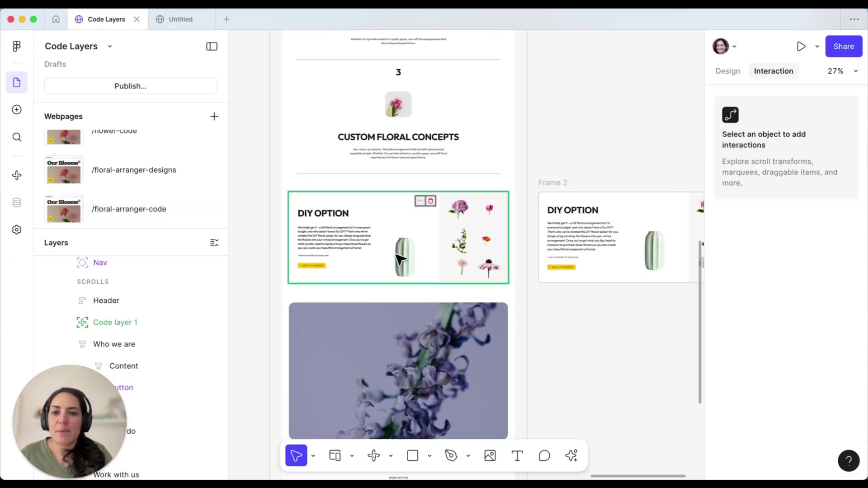
pyautogui.scroll(-3, 398, 258)
pyautogui.scroll(-3, 398, 258)
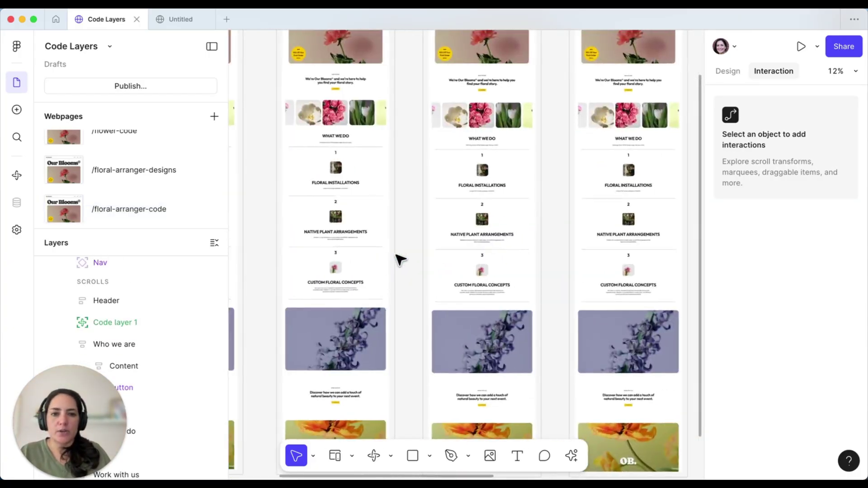
pyautogui.scroll(4, 398, 259)
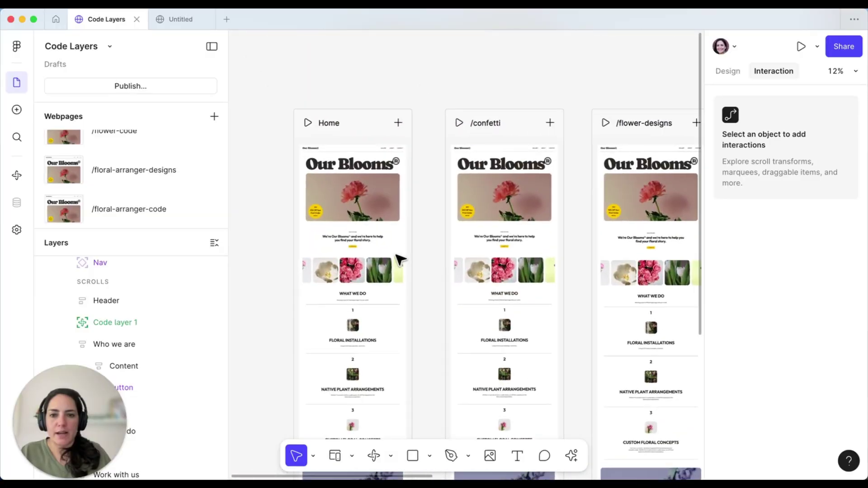
pyautogui.click(555, 215)
pyautogui.scroll(3, 551, 266)
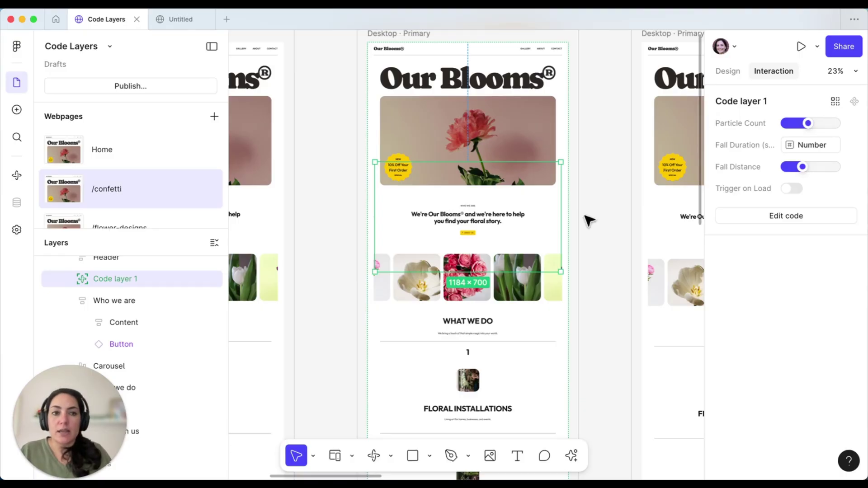
pyautogui.click(729, 69)
pyautogui.scroll(-2, 501, 301)
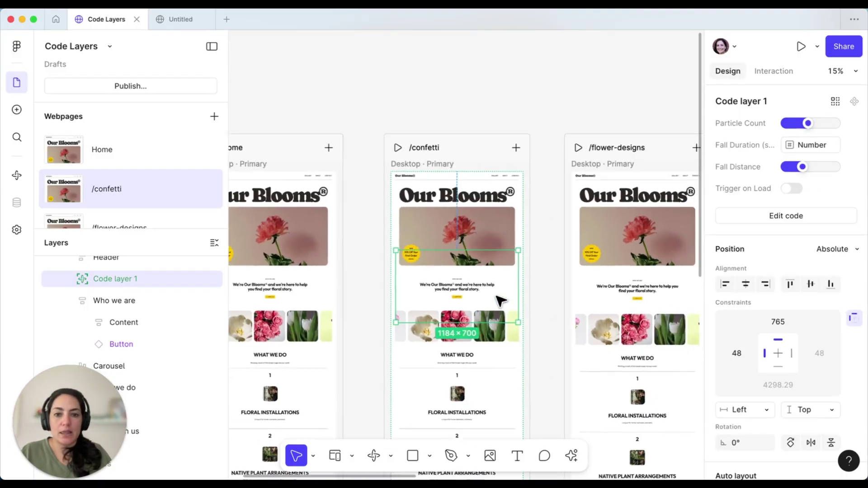
pyautogui.scroll(1, 501, 301)
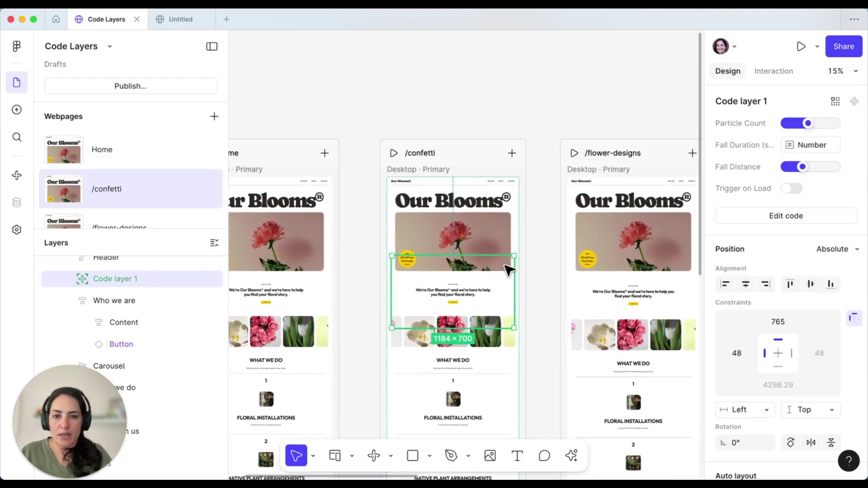
pyautogui.moveTo(509, 270); pyautogui.dragTo(500, 58)
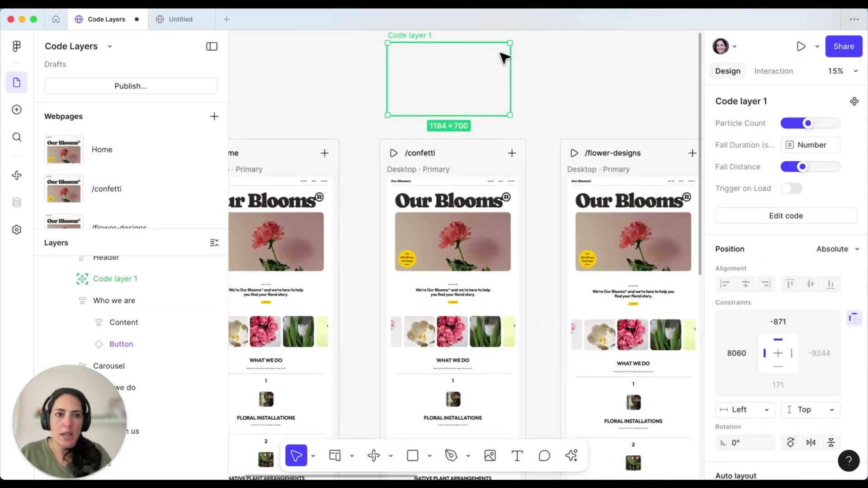
# Step: Make it the FloralConfettiWrapper component and place a 1184×700 instance in /confetti
pyautogui.click(854, 101)
pyautogui.scroll(1, 402, 84)
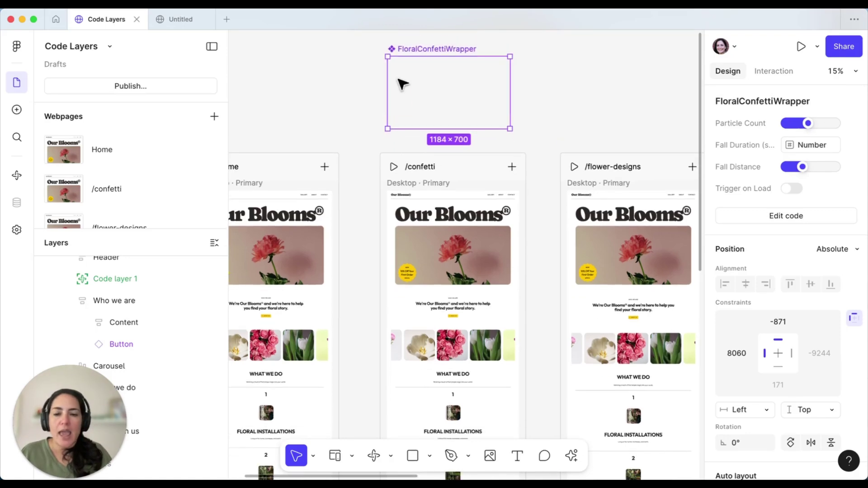
pyautogui.scroll(-2, 402, 84)
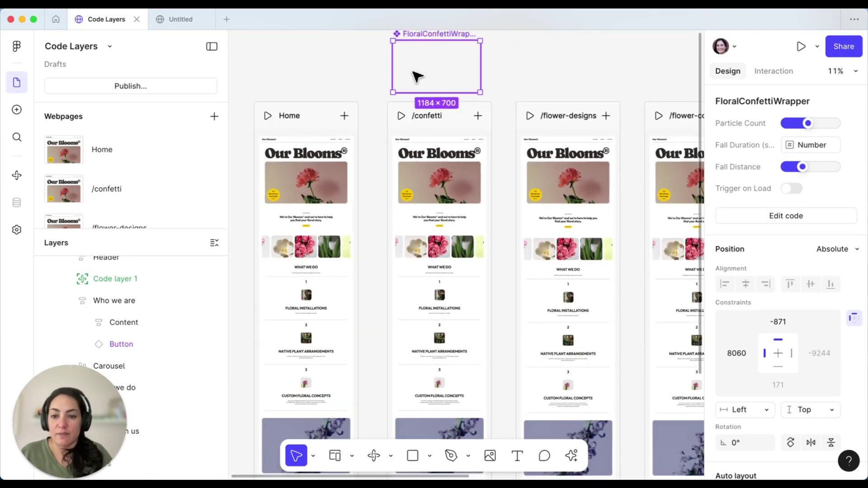
pyautogui.moveTo(417, 77); pyautogui.dragTo(424, 351)
# Step: Set the confetti instance to Absolute and stretch it to 1184×751 over the hyacinth image
pyautogui.scroll(-5, 425, 352)
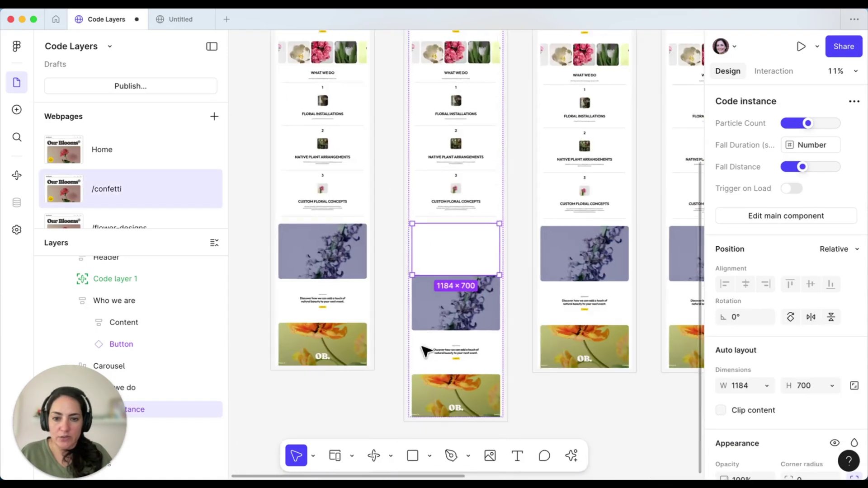
pyautogui.scroll(4, 421, 335)
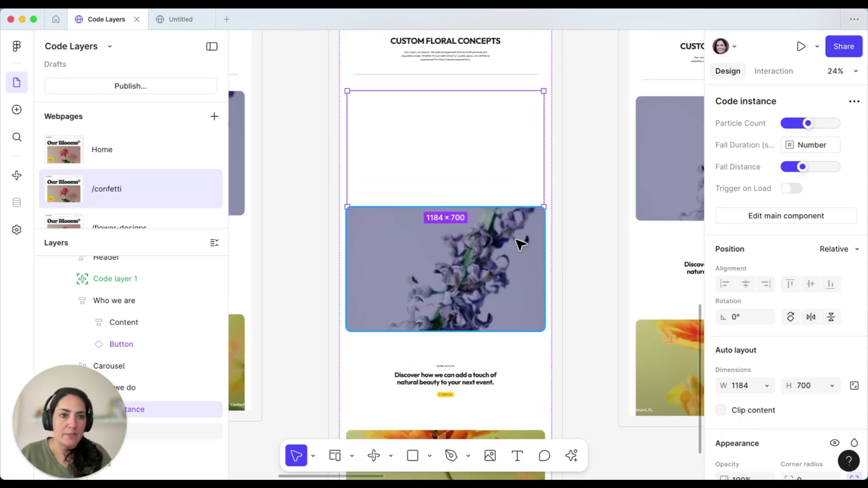
pyautogui.click(843, 248)
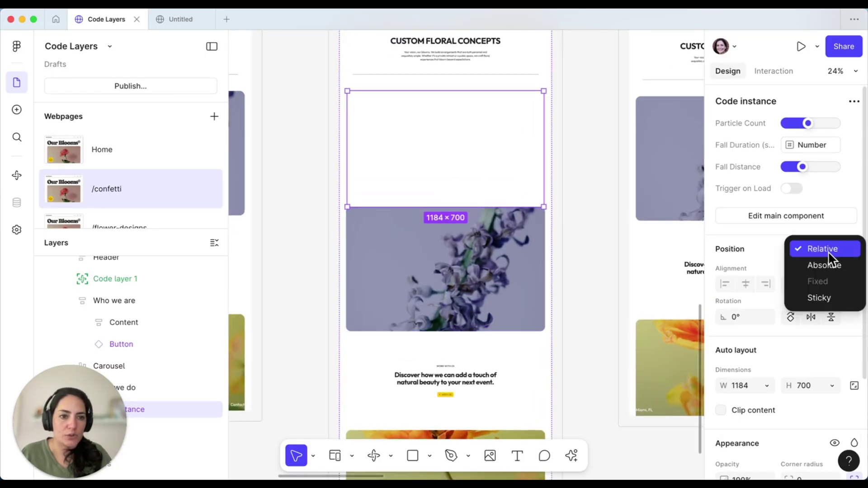
pyautogui.click(823, 263)
pyautogui.moveTo(452, 209); pyautogui.dragTo(453, 216)
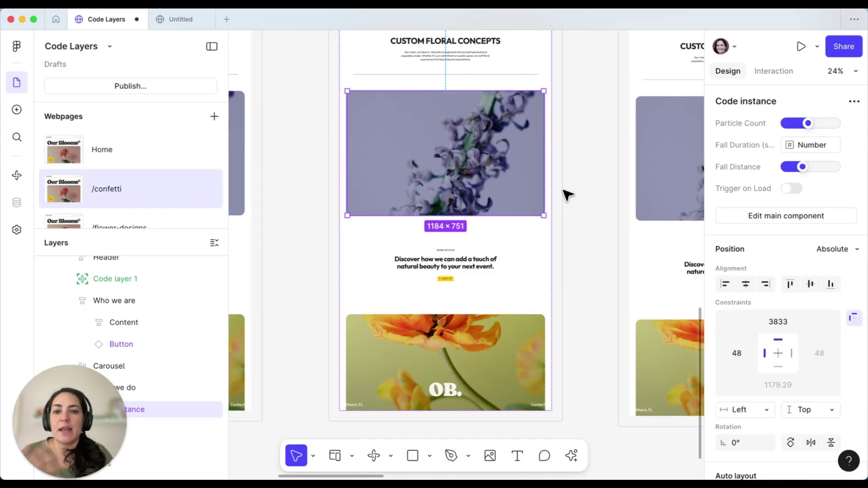
pyautogui.scroll(-3, 567, 195)
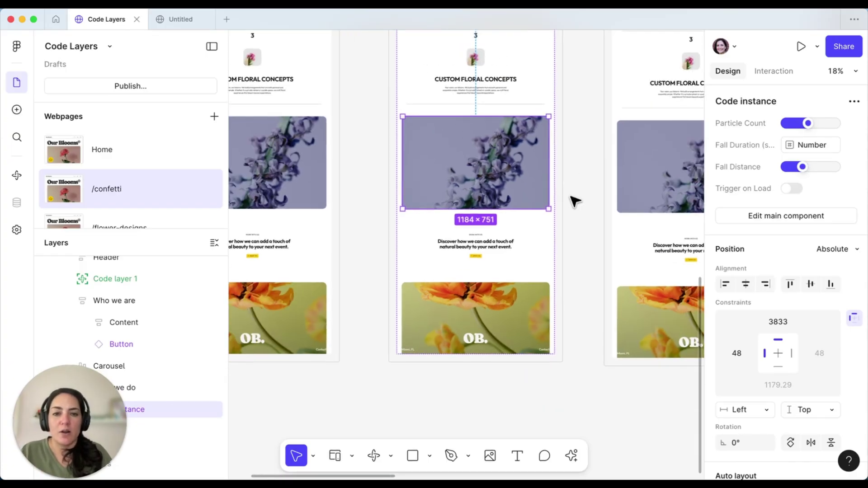
pyautogui.click(528, 181)
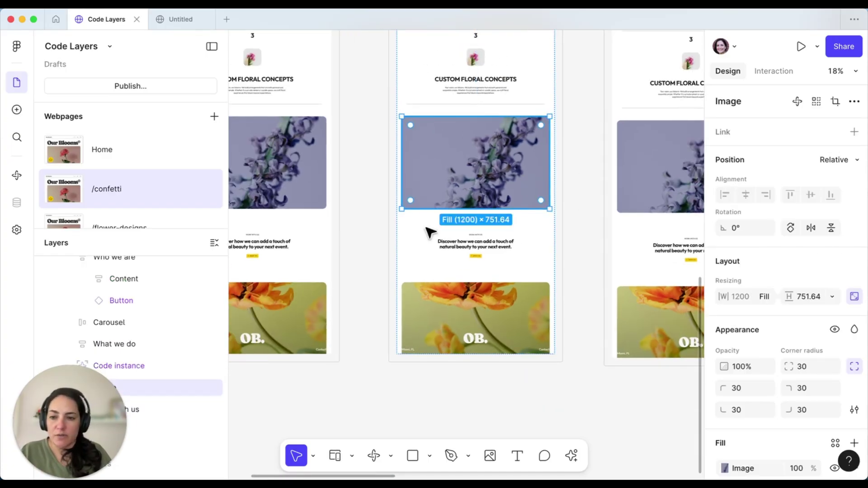
pyautogui.moveTo(59, 399); pyautogui.dragTo(248, 399)
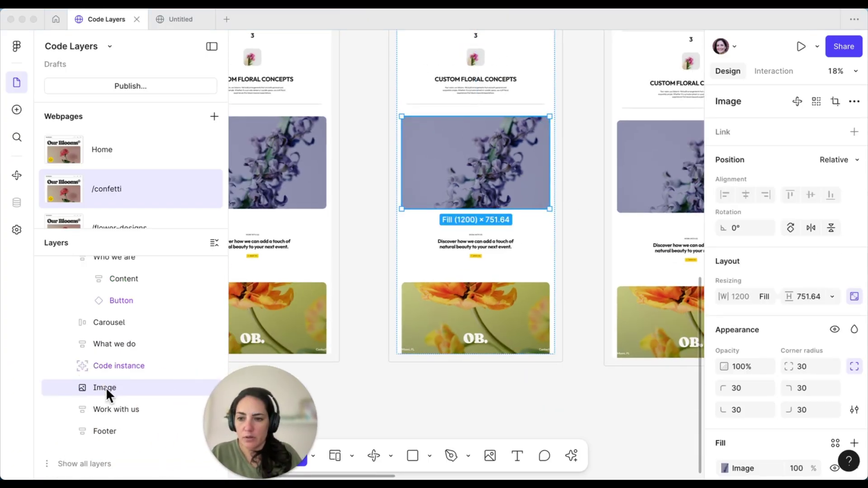
pyautogui.doubleClick(94, 365)
# Step: Lock the hyacinth Image layer beneath the confetti instance
pyautogui.press('Return')
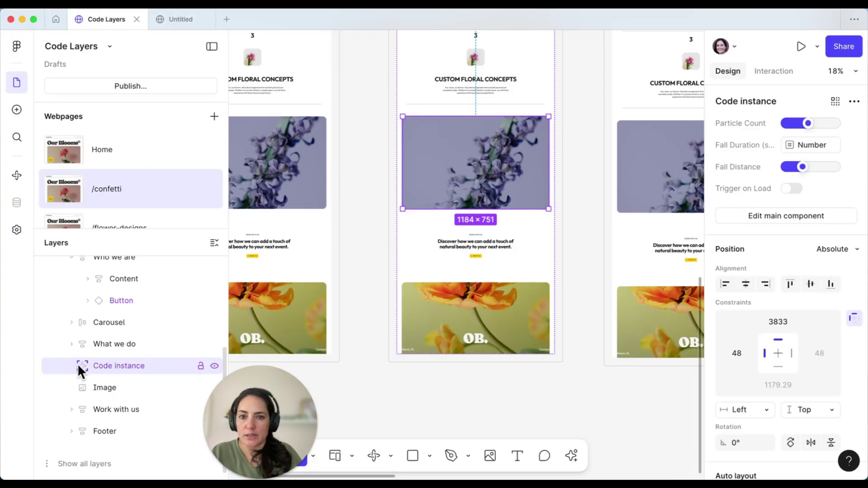
pyautogui.press('Return')
pyautogui.click(200, 387)
# Step: Preview the confetti instance, view its main component code, then close the editor
pyautogui.doubleClick(520, 167)
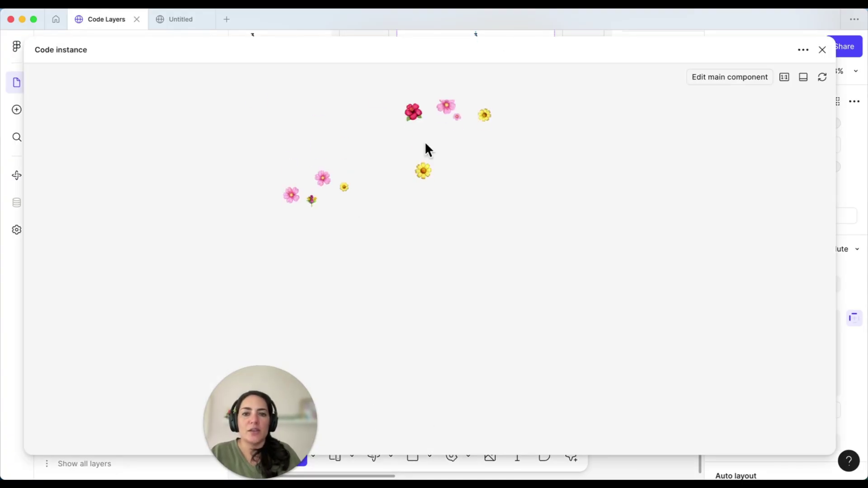
pyautogui.click(715, 78)
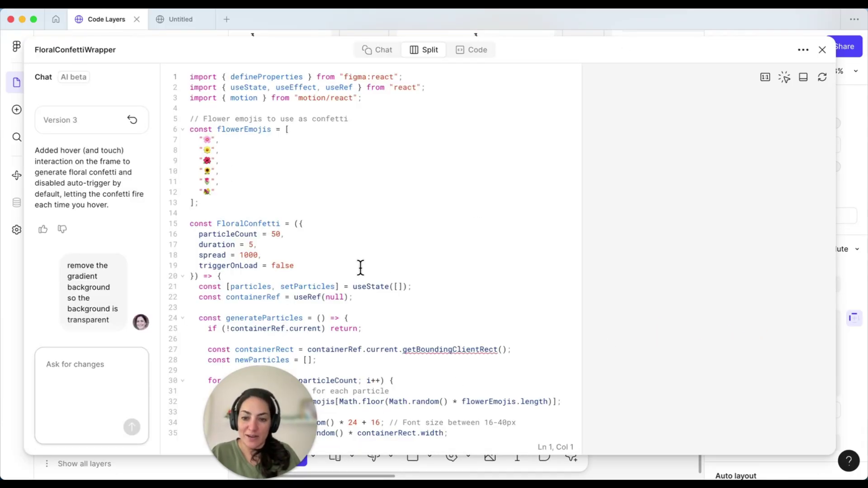
pyautogui.click(823, 50)
pyautogui.click(536, 402)
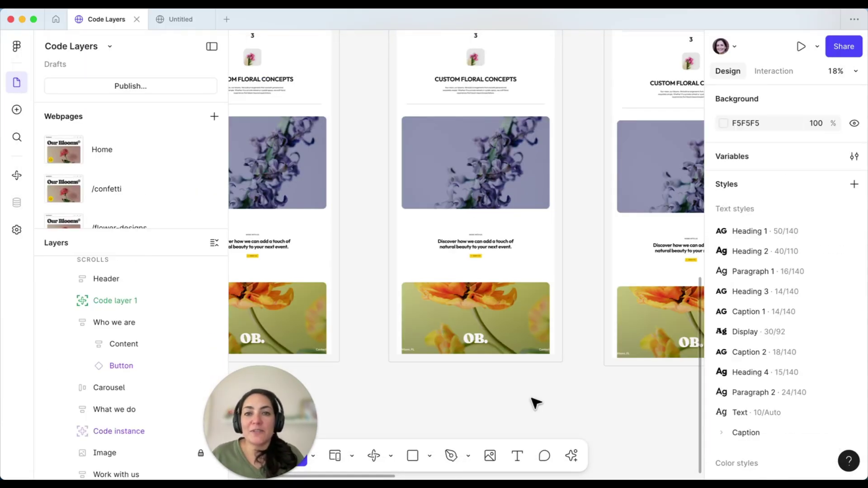